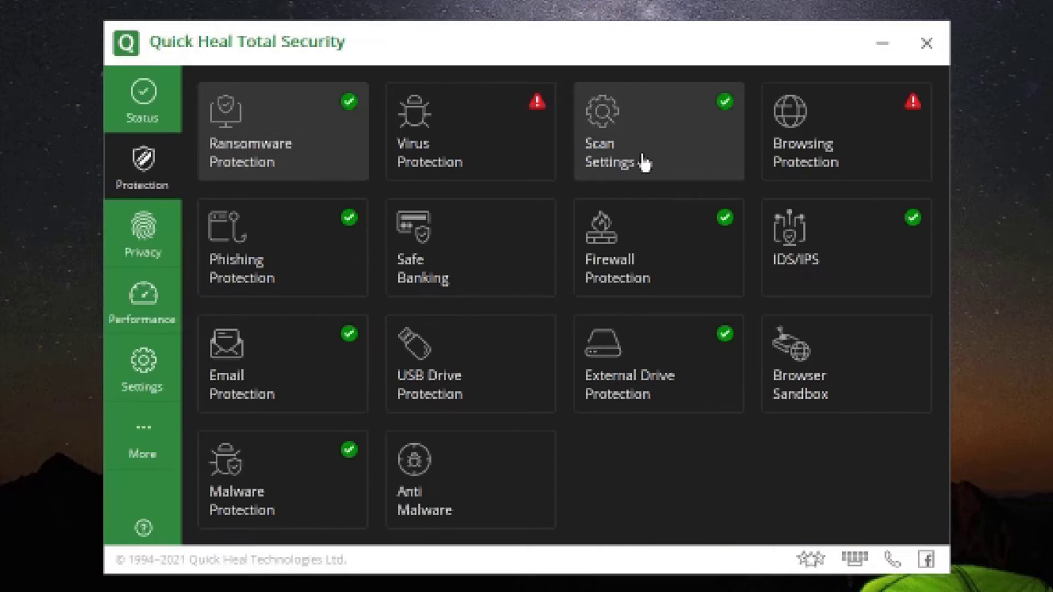
Open the list of quarantined files from the Quarantine & Backup section of the scan settings.
{"action": "left_click", "coordinate": [644, 163]}
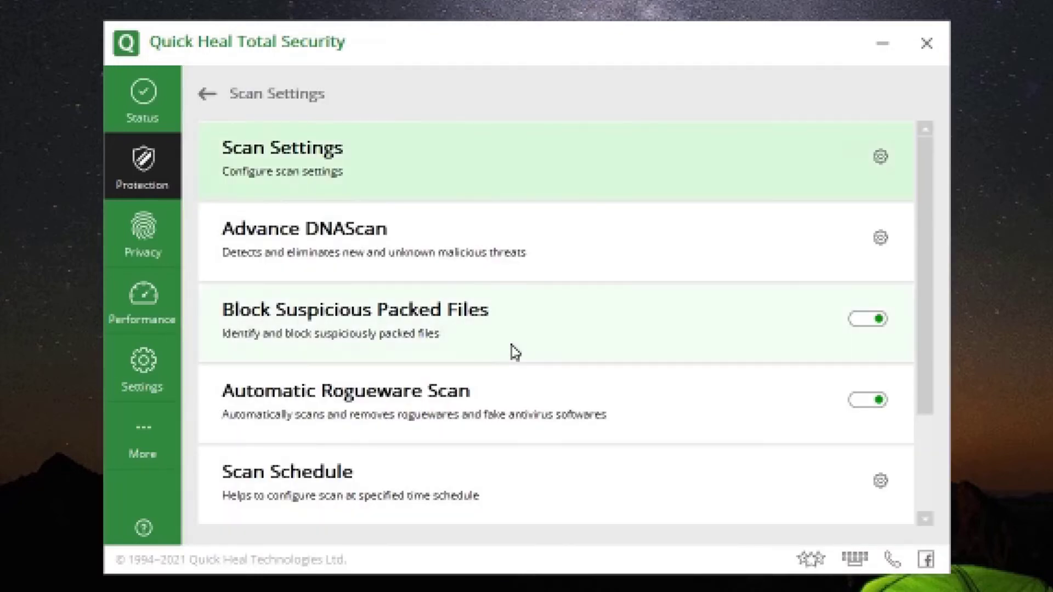
{"action": "scroll", "coordinate": [510, 351], "scroll_direction": "down", "scroll_amount": 3}
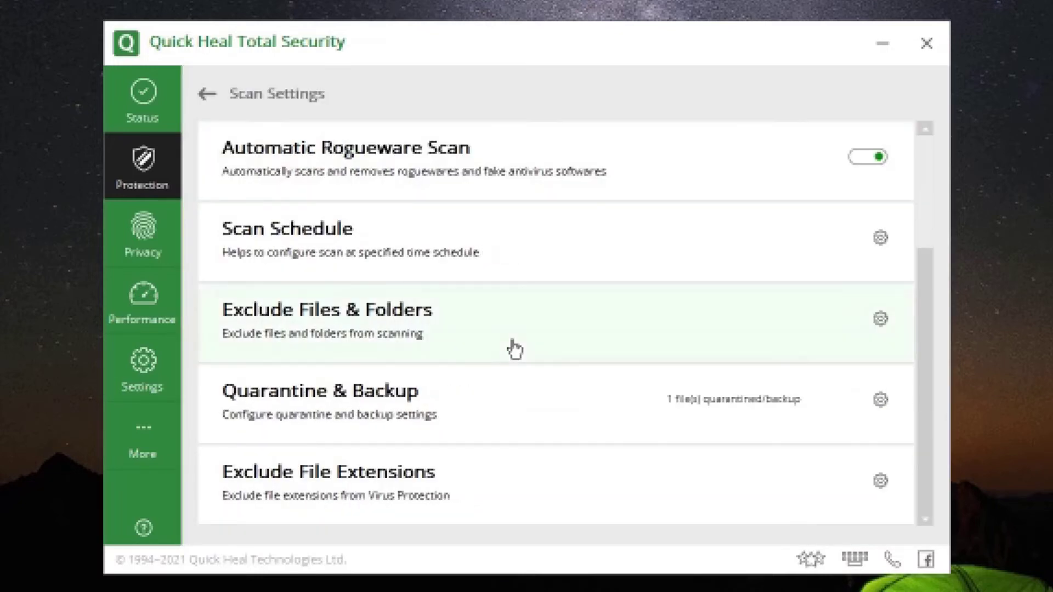
{"action": "left_click", "coordinate": [301, 413]}
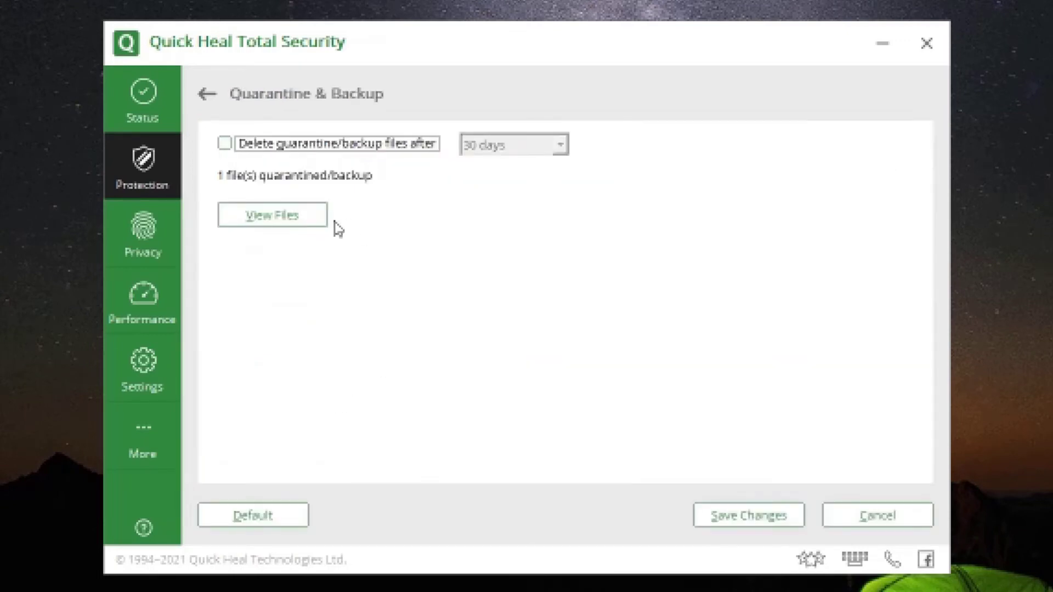
{"action": "left_click", "coordinate": [299, 232]}
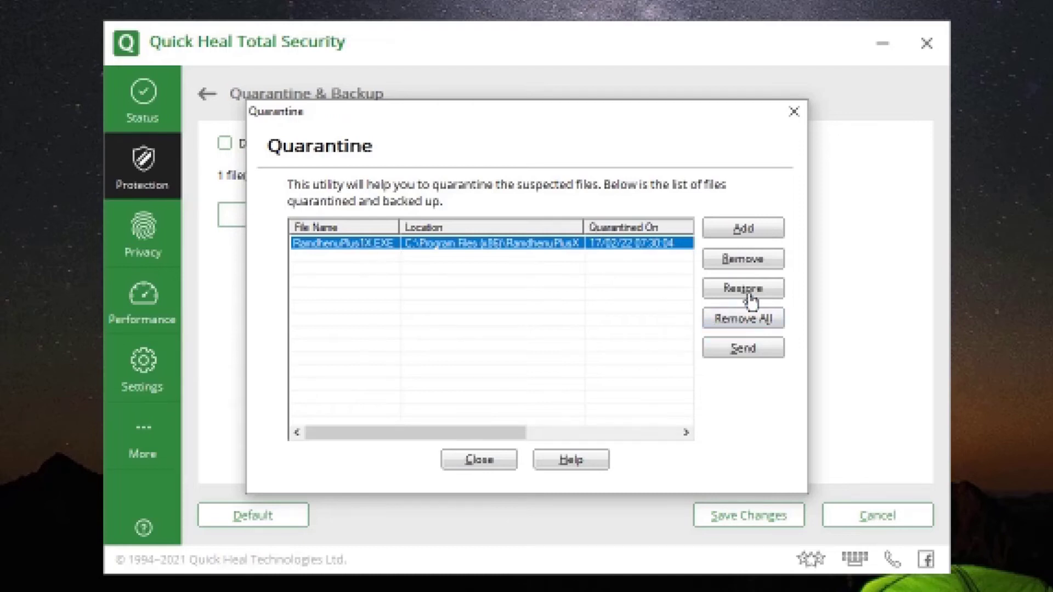
Restore RamdhenuPlus1X.EXE from quarantine without adding it to the exclusion list, and save the Quarantine & Backup settings.
{"action": "left_click", "coordinate": [537, 281]}
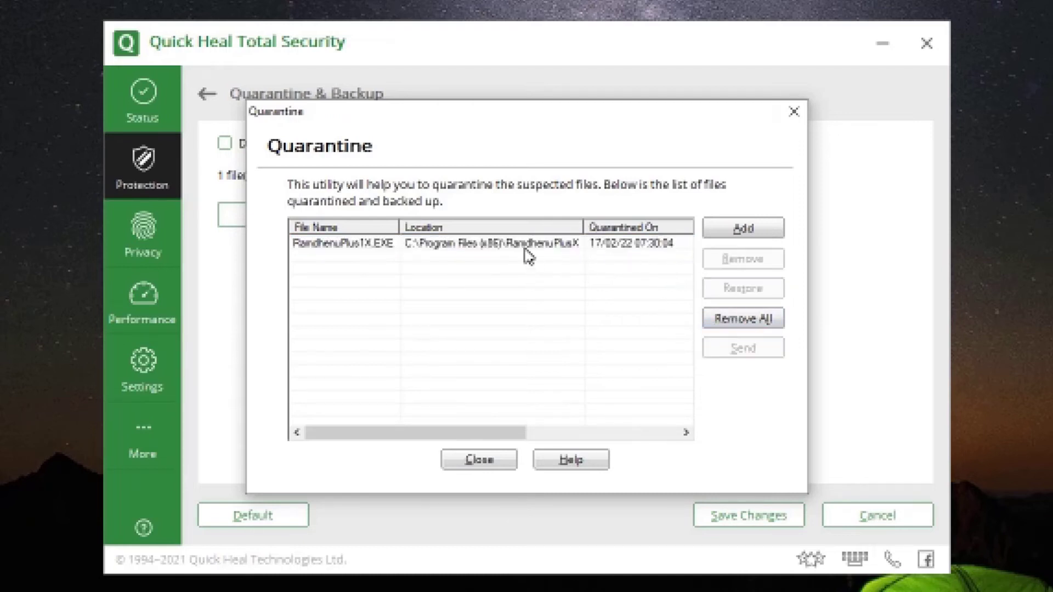
{"action": "left_click", "coordinate": [490, 252]}
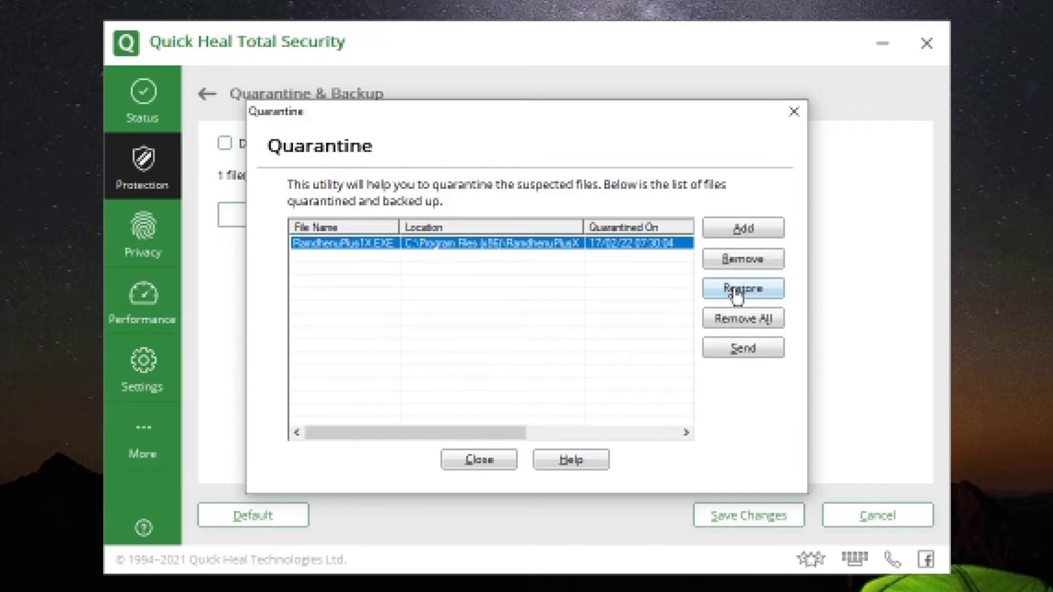
{"action": "left_click", "coordinate": [740, 289]}
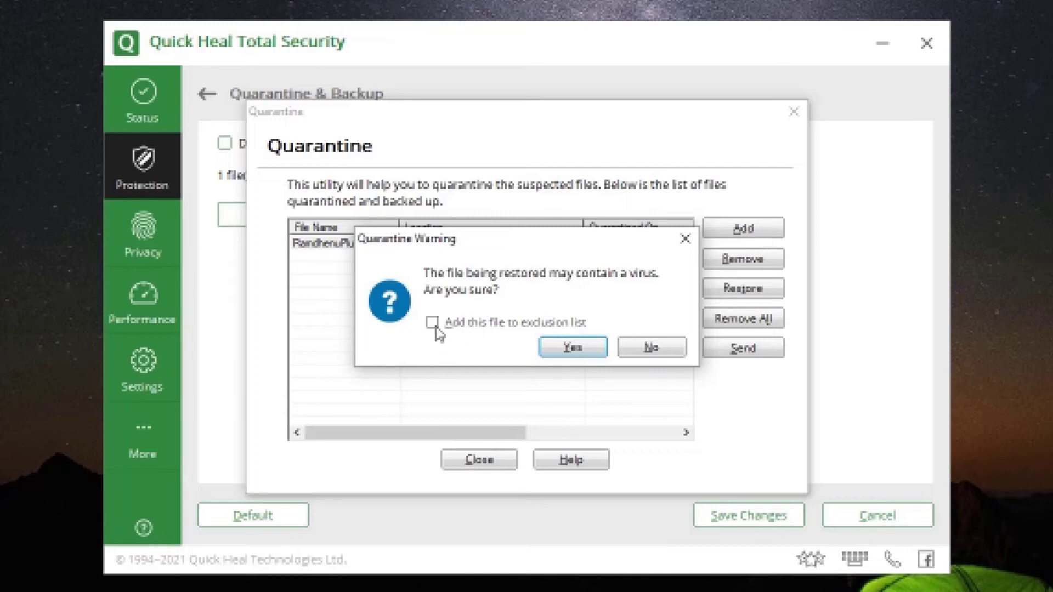
{"action": "left_click_drag", "start_coordinate": [496, 241], "coordinate": [600, 214]}
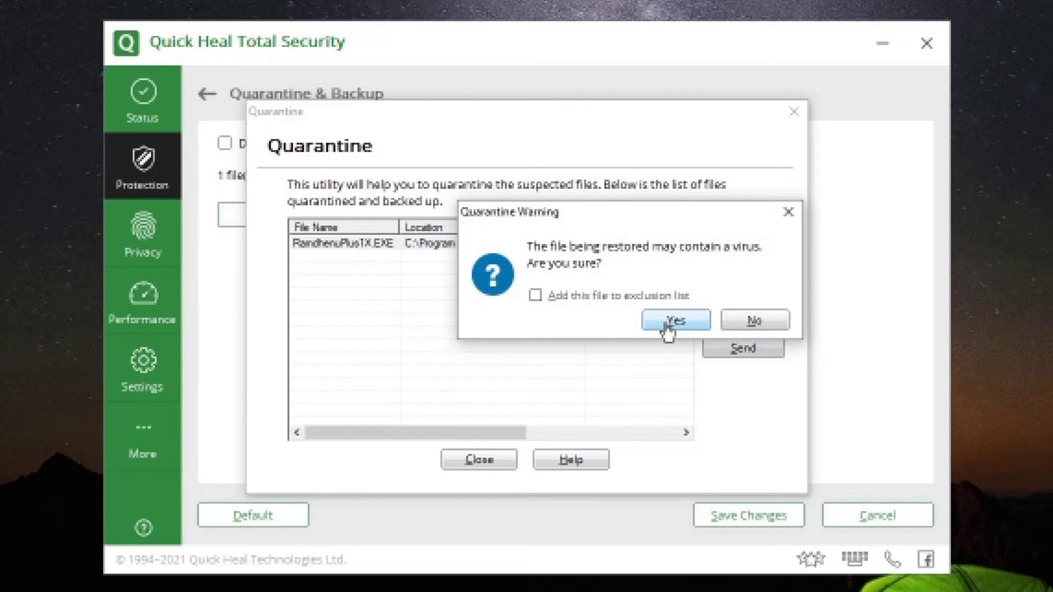
{"action": "left_click", "coordinate": [667, 329]}
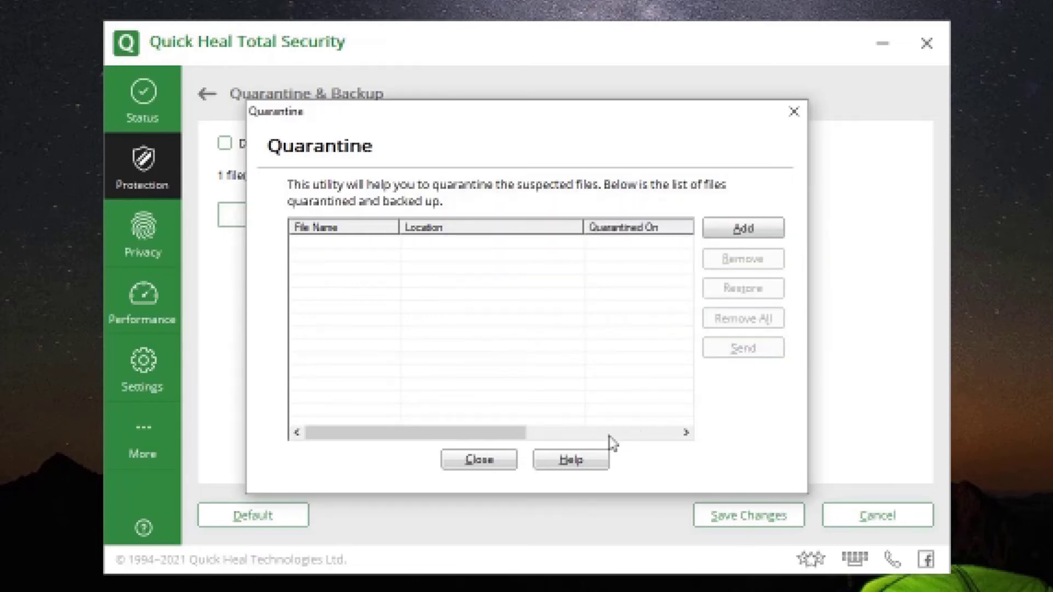
{"action": "left_click", "coordinate": [490, 463]}
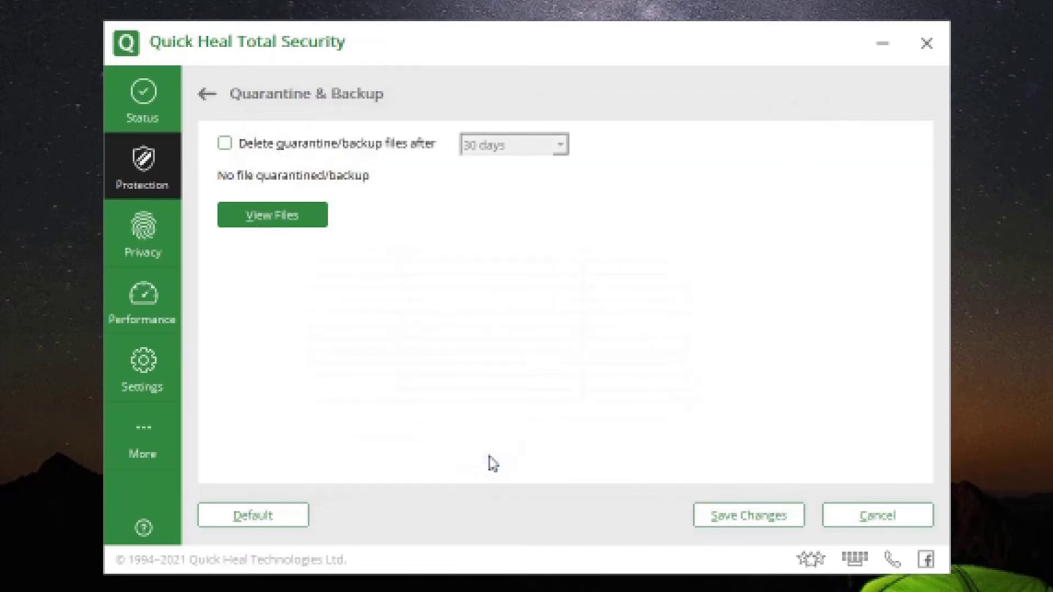
{"action": "left_click", "coordinate": [731, 527]}
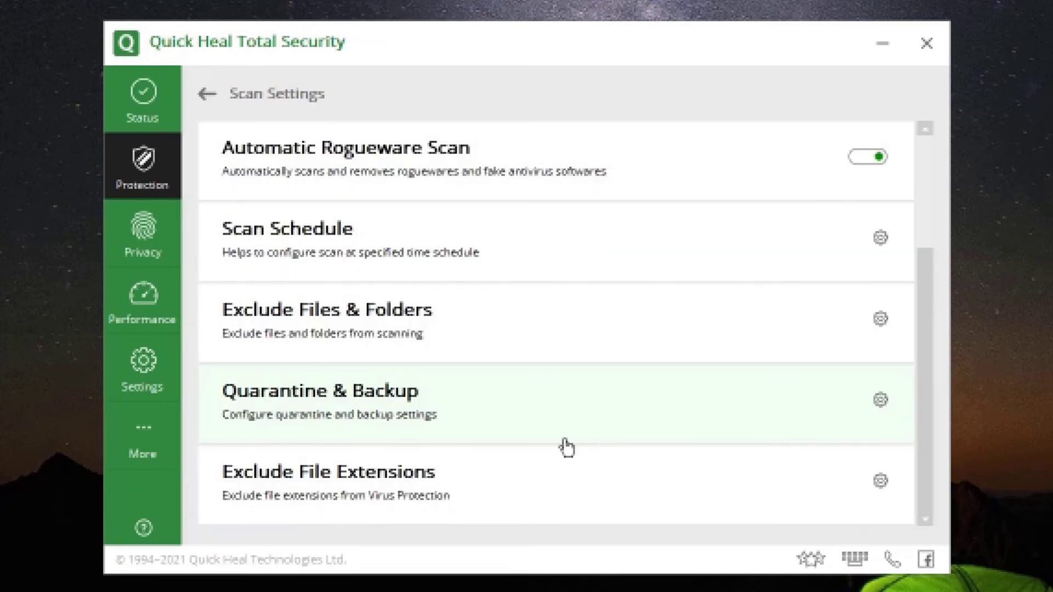
Start a new item in Exclude Files & Folders and choose RamdhenuPlusX.EXE from C:\Program Files (x86)\RamdhenuPlusX.
{"action": "left_click", "coordinate": [355, 325]}
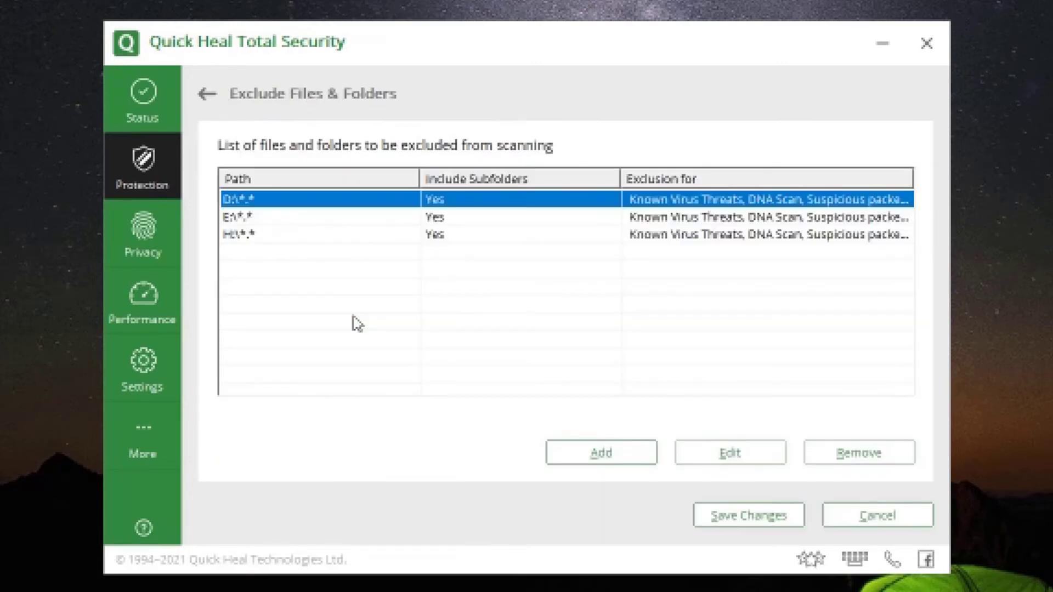
{"action": "left_click", "coordinate": [618, 456]}
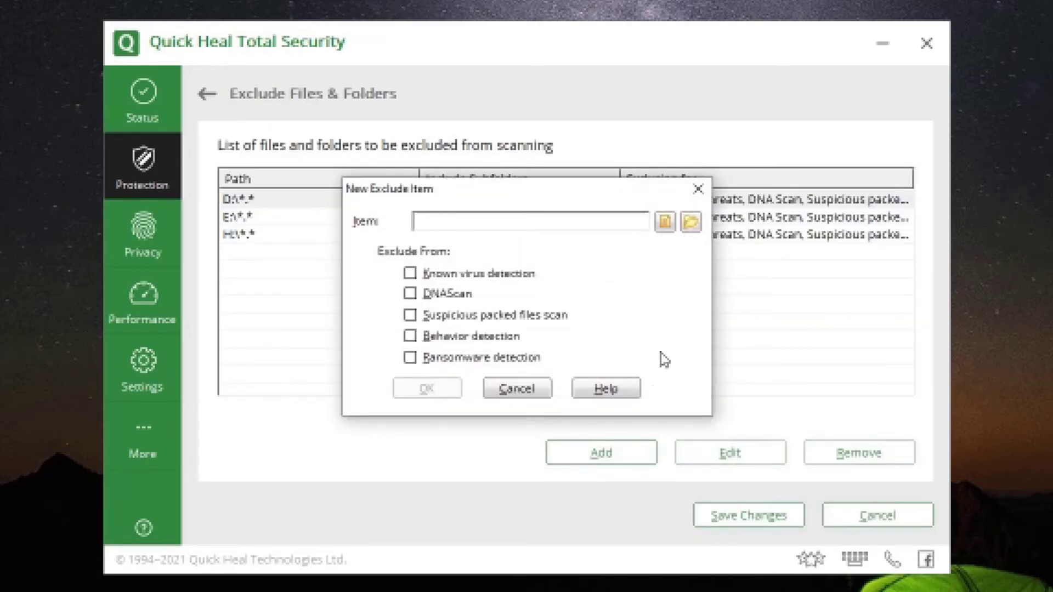
{"action": "left_click", "coordinate": [666, 223]}
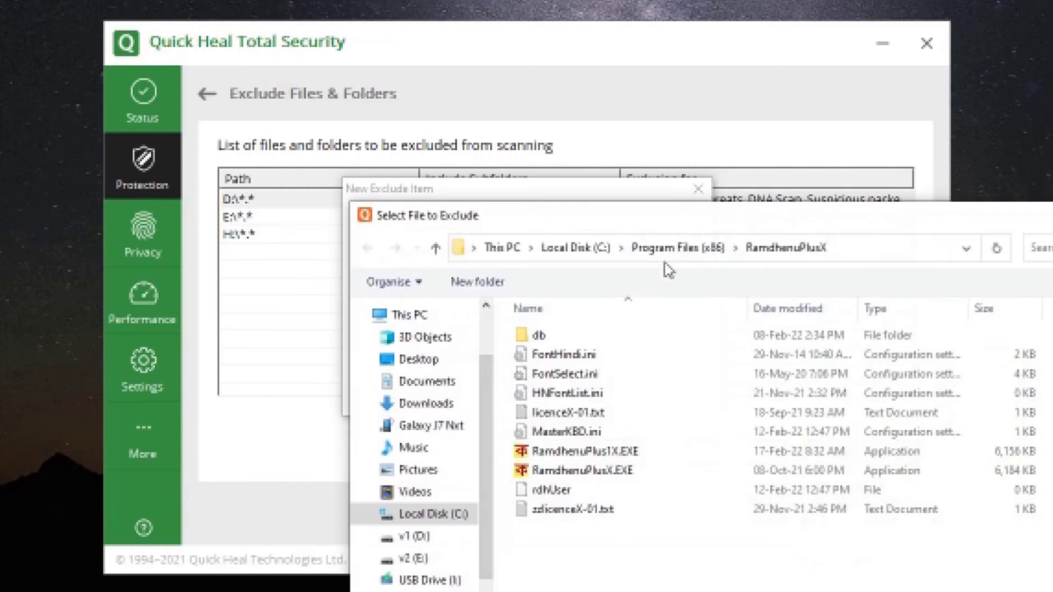
{"action": "left_click", "coordinate": [632, 476]}
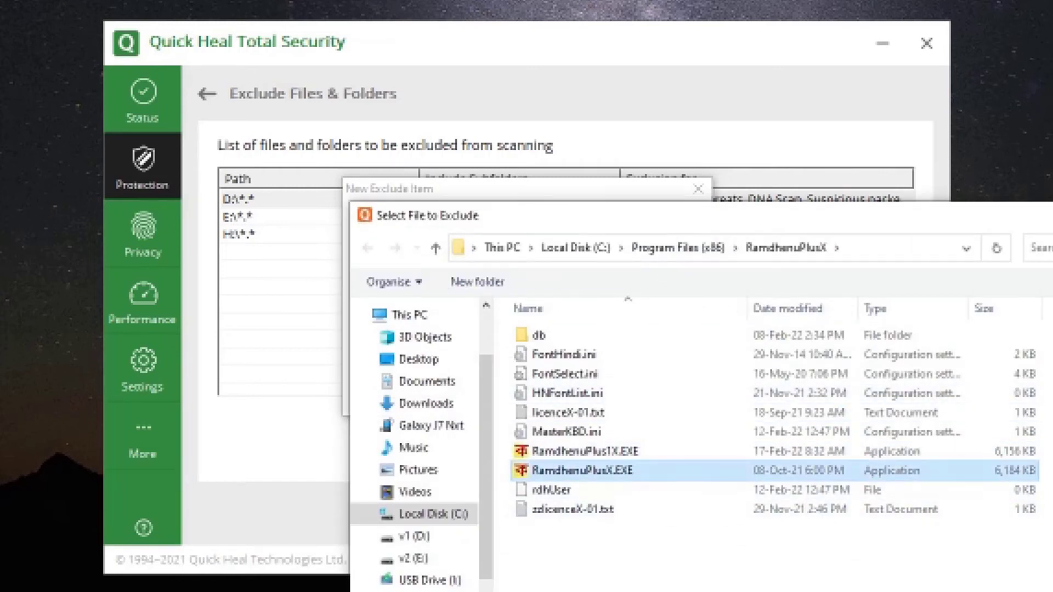
{"action": "key", "text": "Return"}
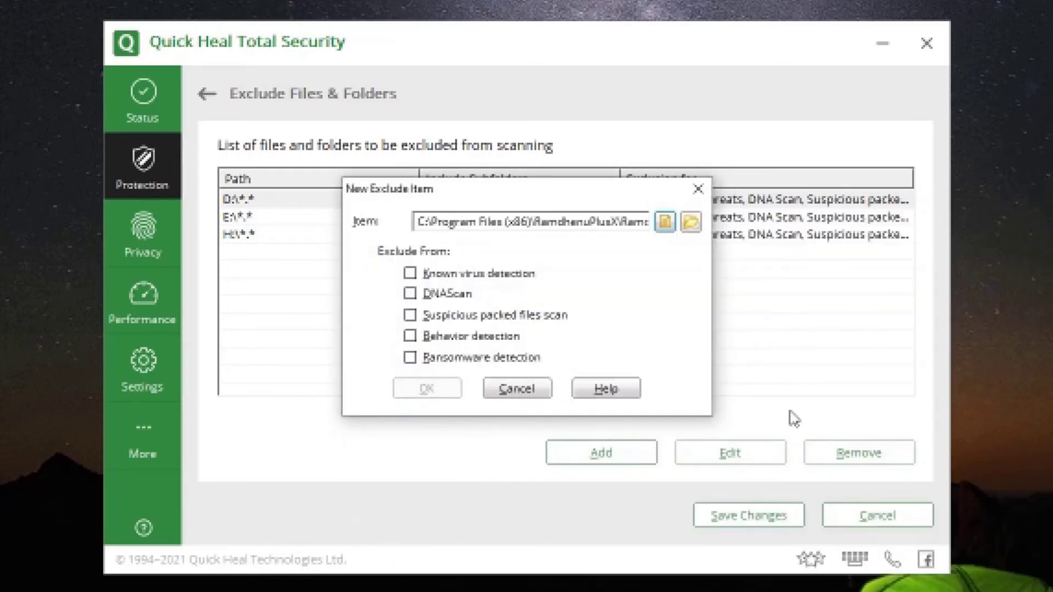
Exclude the file from ransomware, behavior, suspicious packed files, DNAScan and known virus detection, and save the exclusion list.
{"action": "left_click", "coordinate": [411, 360]}
{"action": "left_click", "coordinate": [415, 340]}
{"action": "left_click", "coordinate": [411, 316]}
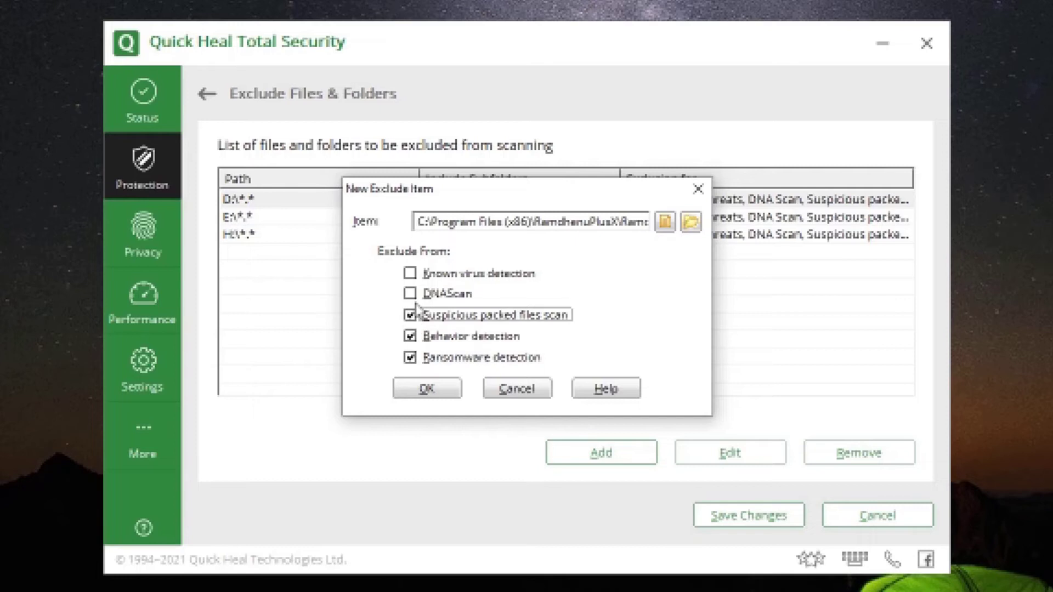
{"action": "left_click", "coordinate": [411, 295]}
{"action": "left_click", "coordinate": [410, 273]}
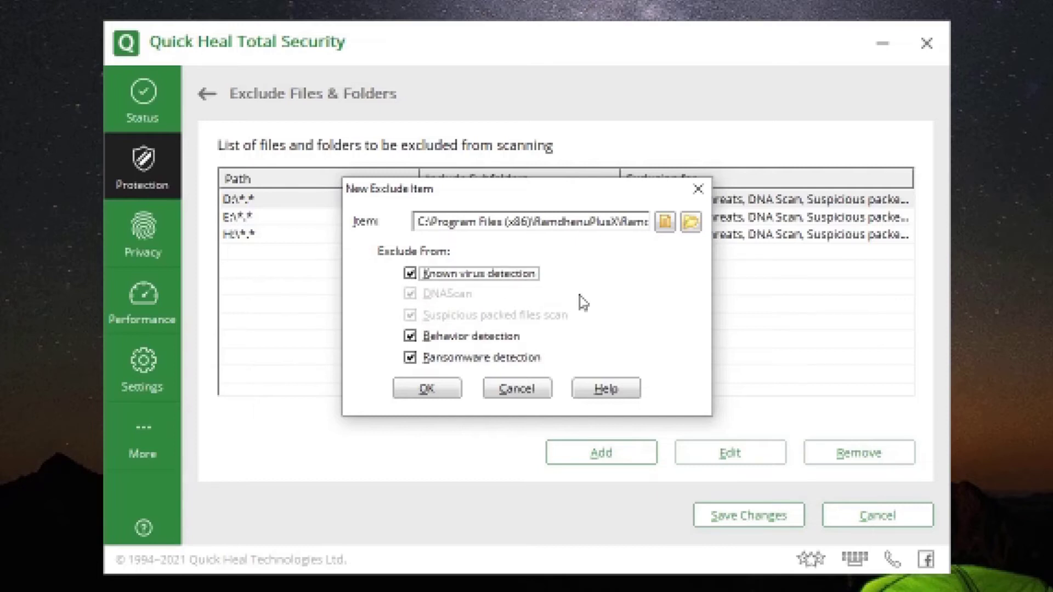
{"action": "left_click", "coordinate": [445, 390]}
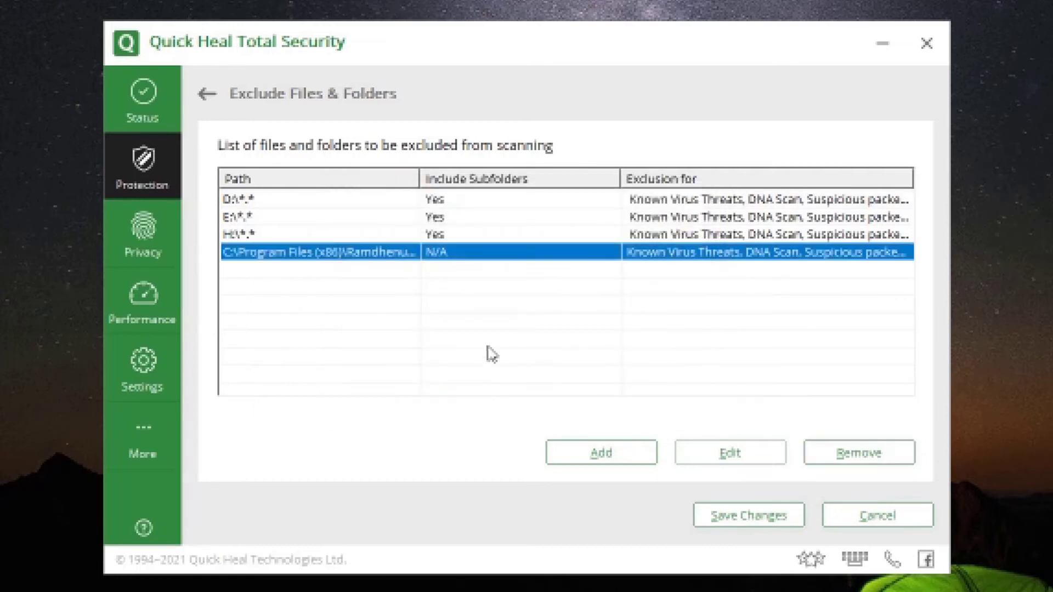
{"action": "left_click", "coordinate": [754, 522]}
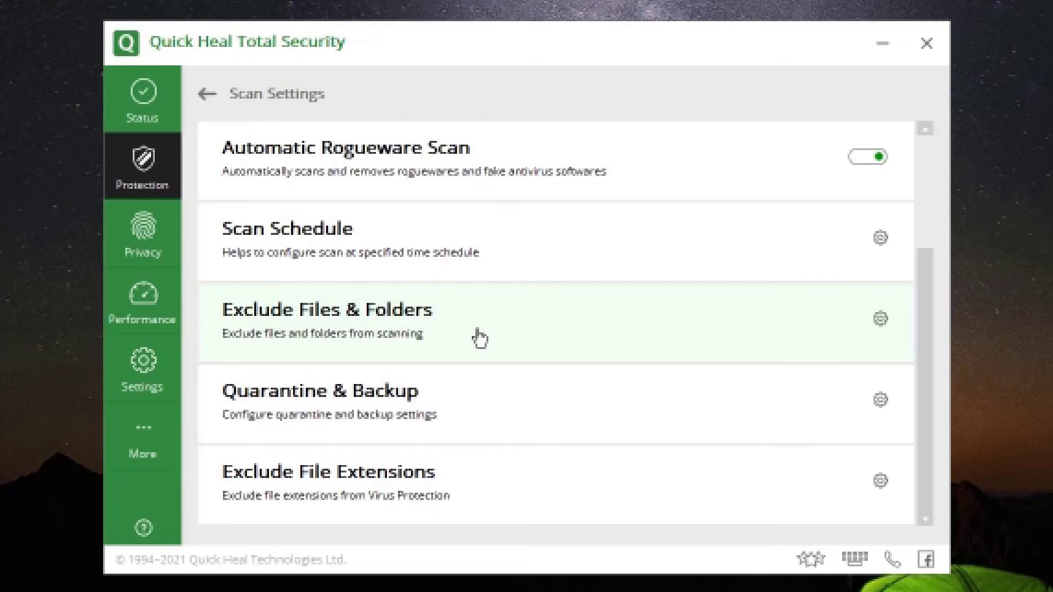
Start another new item in Exclude Files & Folders and browse for a folder to exclude.
{"action": "left_click", "coordinate": [443, 339]}
{"action": "left_click", "coordinate": [633, 451]}
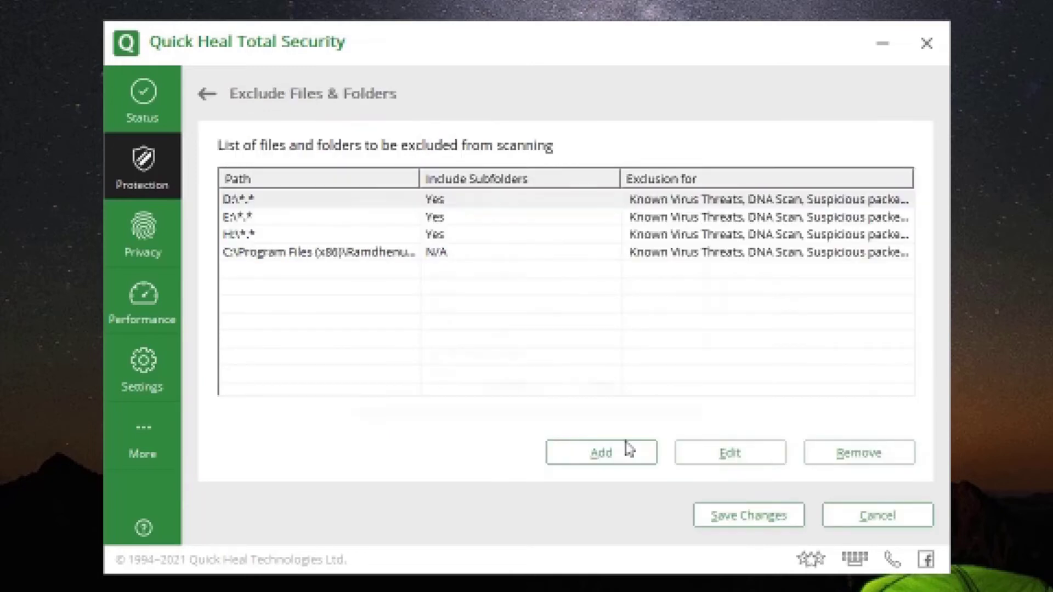
{"action": "left_click", "coordinate": [691, 221]}
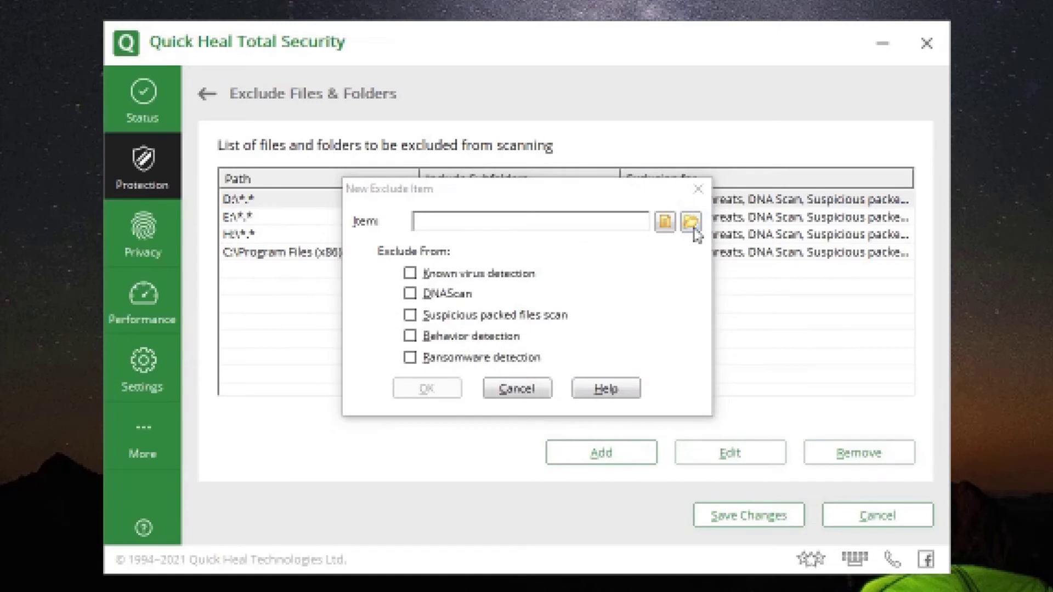
Choose the RamdhenuPlusX folder under C:\Program Files (x86) as the item to exclude, with subfolders included.
{"action": "double_click", "coordinate": [491, 333]}
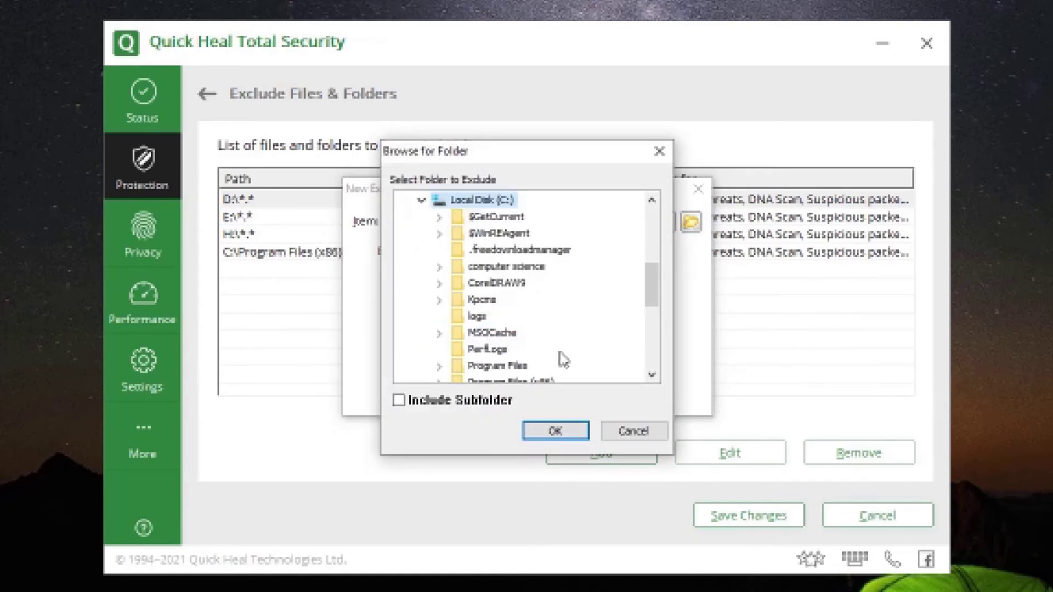
{"action": "scroll", "coordinate": [535, 359], "scroll_direction": "down", "scroll_amount": 4}
{"action": "scroll", "coordinate": [531, 338], "scroll_direction": "up", "scroll_amount": 1}
{"action": "double_click", "coordinate": [537, 234]}
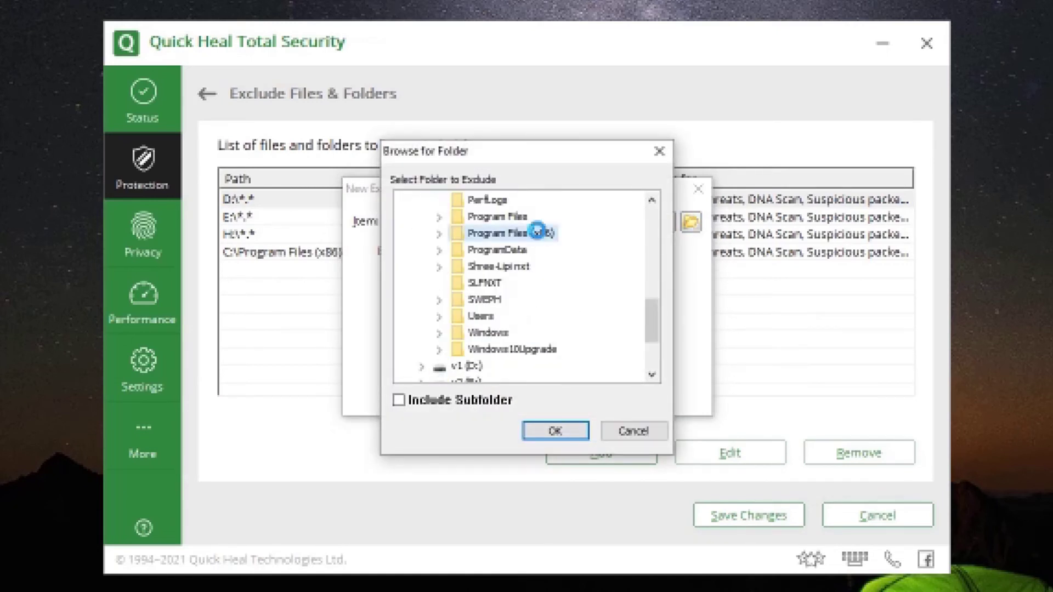
{"action": "scroll", "coordinate": [574, 322], "scroll_direction": "down", "scroll_amount": 5}
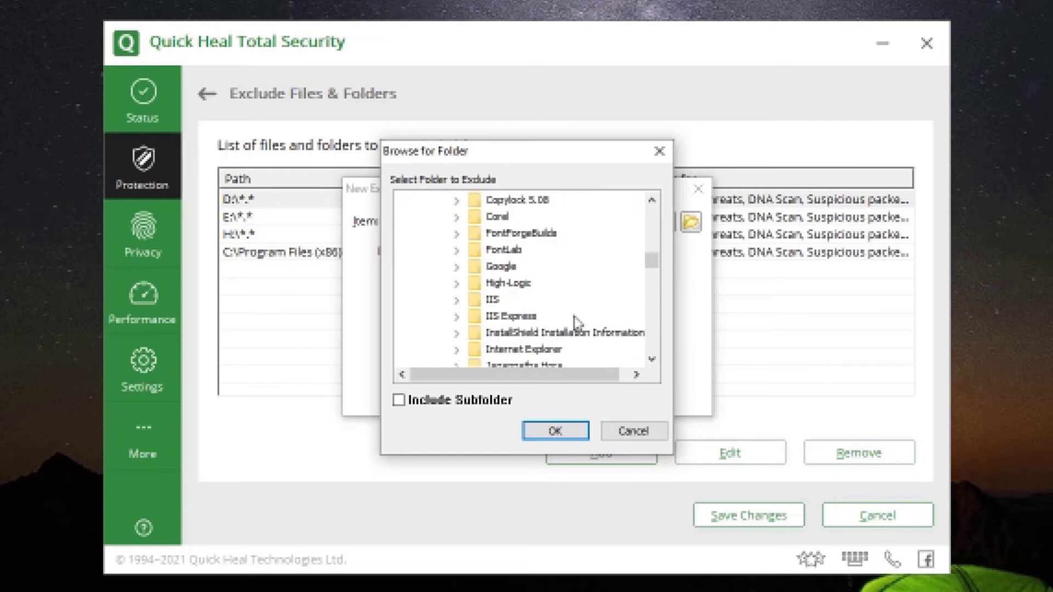
{"action": "scroll", "coordinate": [573, 324], "scroll_direction": "down", "scroll_amount": 3}
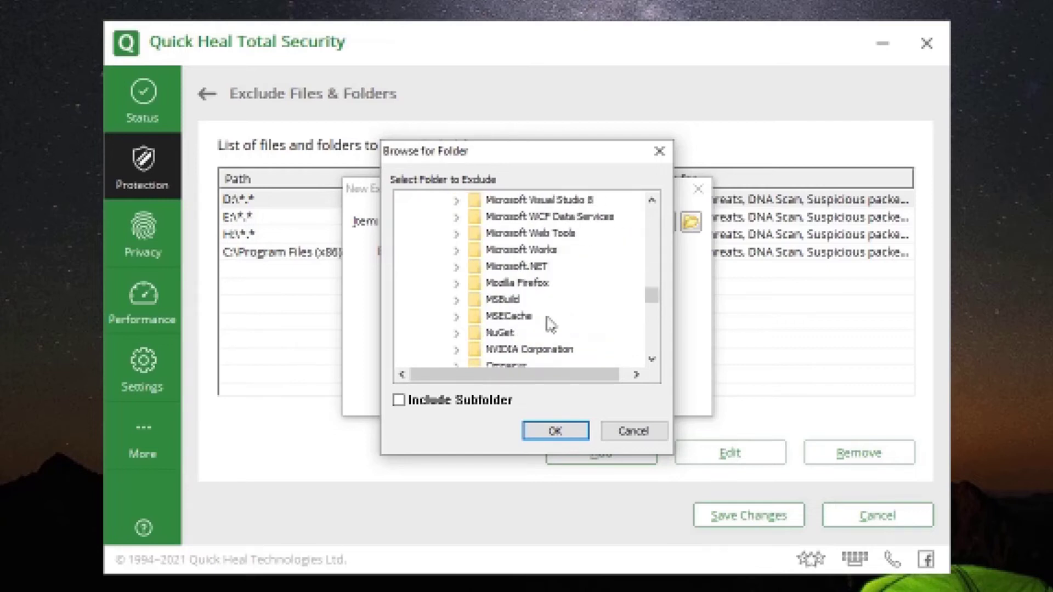
{"action": "scroll", "coordinate": [528, 323], "scroll_direction": "down", "scroll_amount": 3}
{"action": "scroll", "coordinate": [532, 312], "scroll_direction": "up", "scroll_amount": 1}
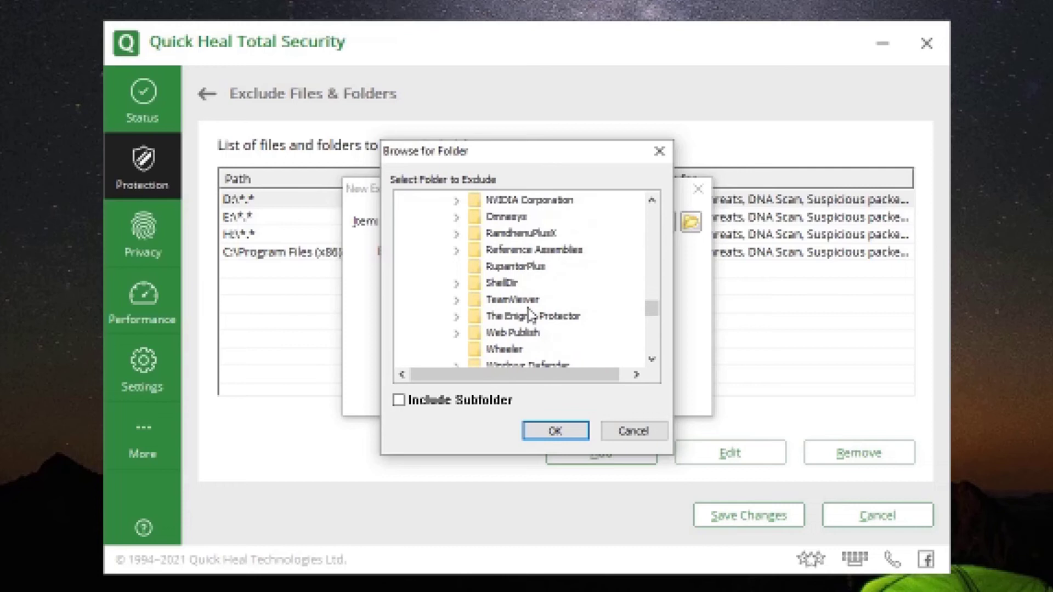
{"action": "left_click", "coordinate": [552, 235]}
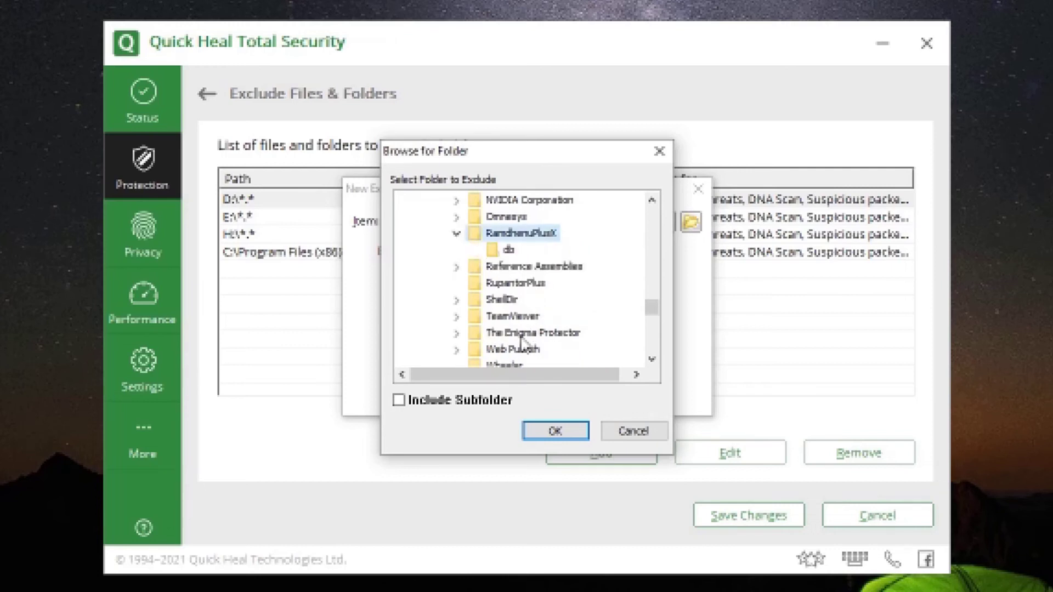
{"action": "left_click", "coordinate": [400, 400]}
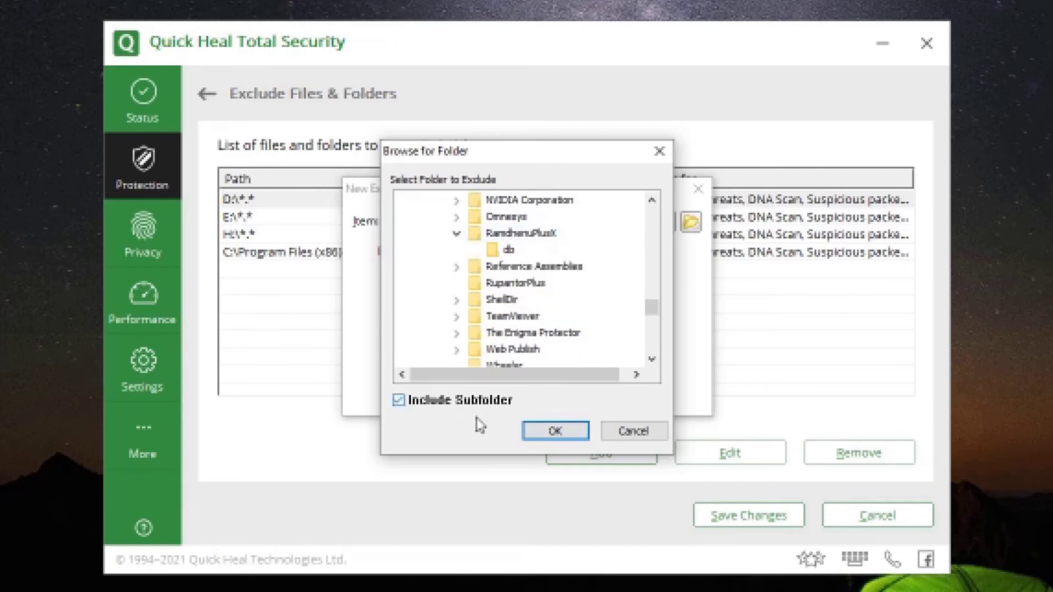
{"action": "left_click", "coordinate": [553, 432]}
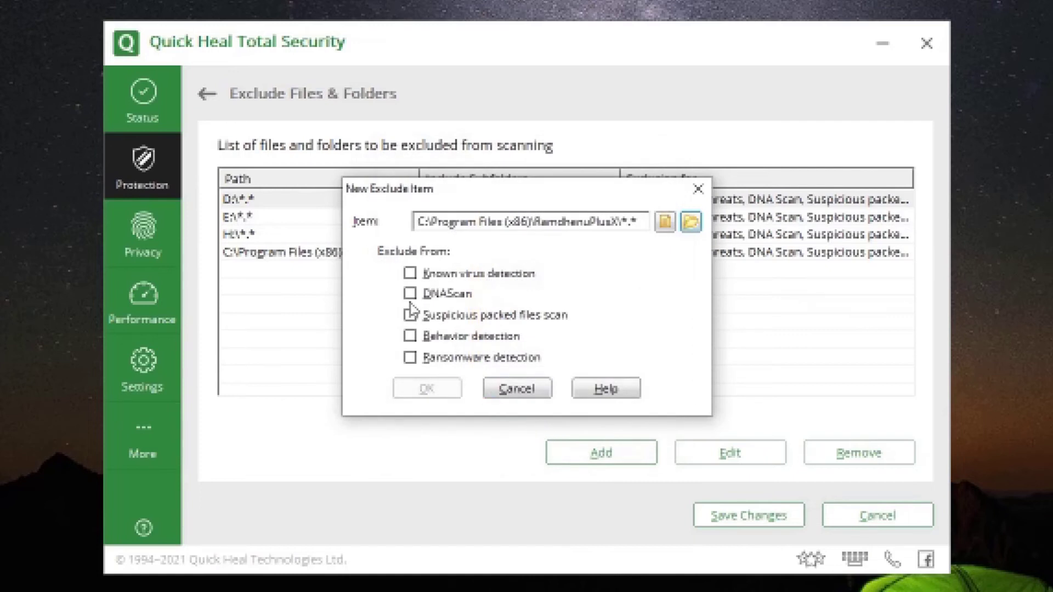
Exclude the folder from known virus, behavior and ransomware detection, and save the exclusion list.
{"action": "left_click", "coordinate": [410, 273]}
{"action": "left_click", "coordinate": [410, 335]}
{"action": "left_click", "coordinate": [410, 357]}
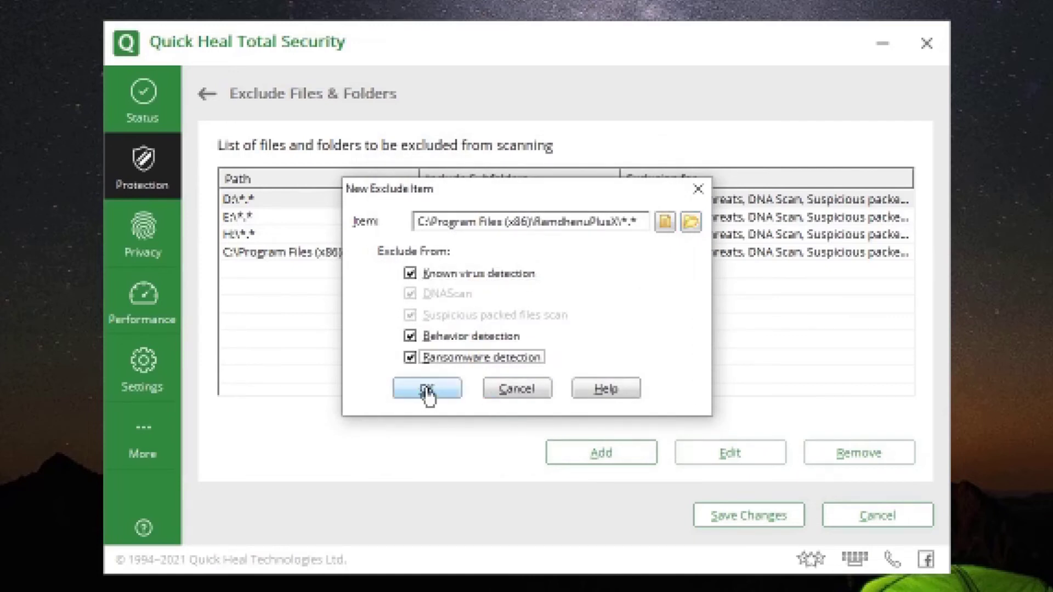
{"action": "left_click", "coordinate": [427, 389]}
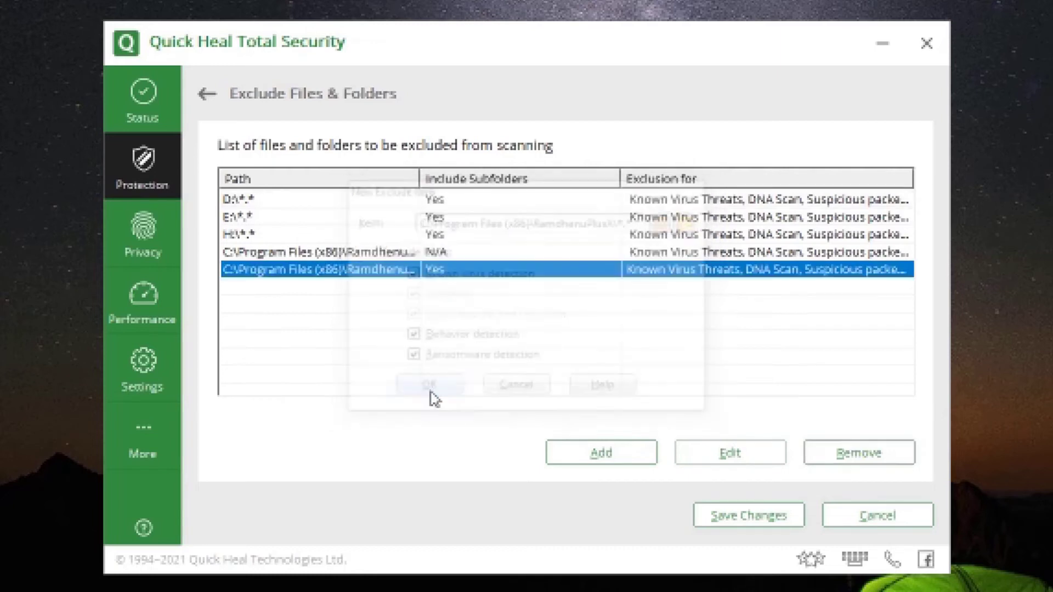
{"action": "left_click", "coordinate": [731, 513]}
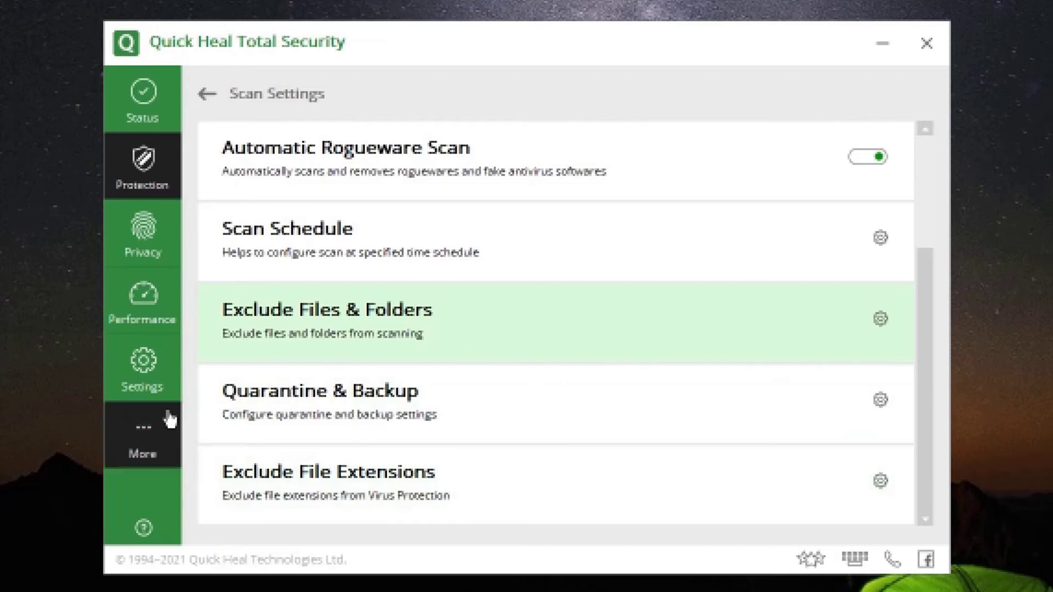
View the quarantined files list from the general settings.
{"action": "left_click", "coordinate": [147, 390]}
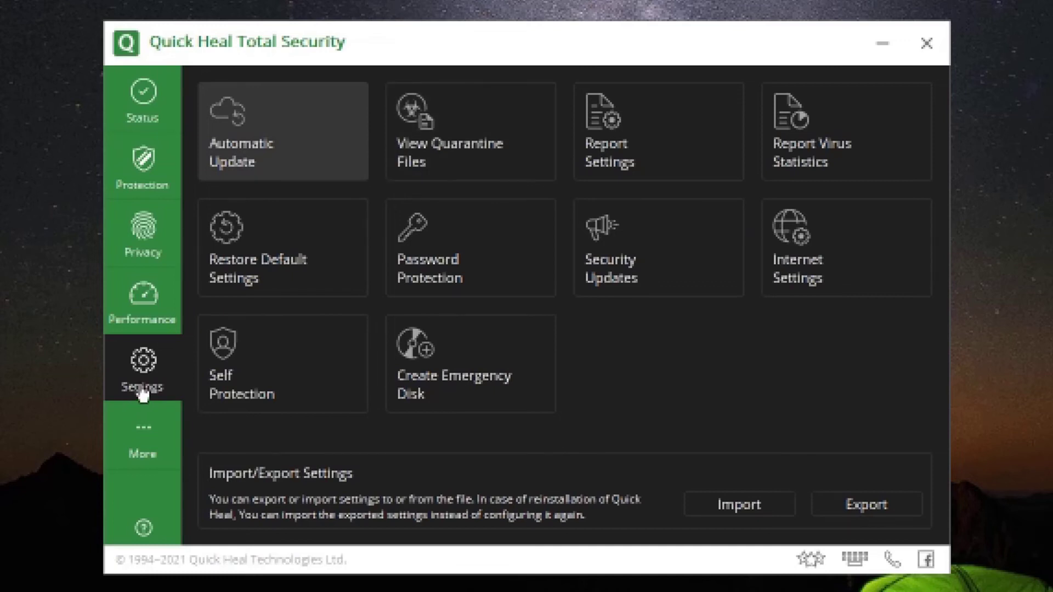
{"action": "left_click", "coordinate": [449, 171]}
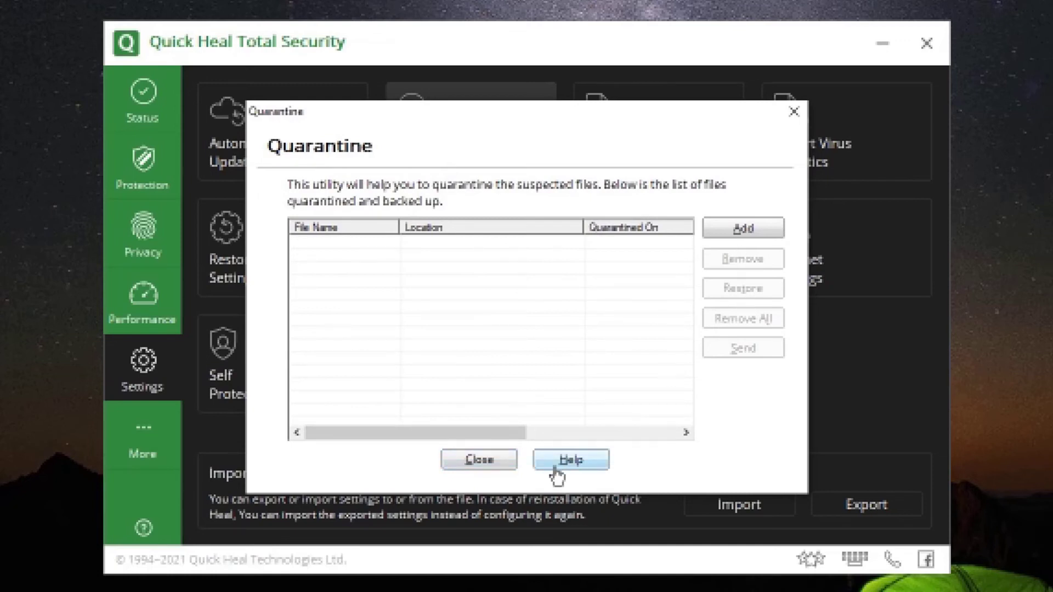
Close the quarantine list, search Windows for "defe" and open the Windows Security app.
{"action": "left_click", "coordinate": [500, 469]}
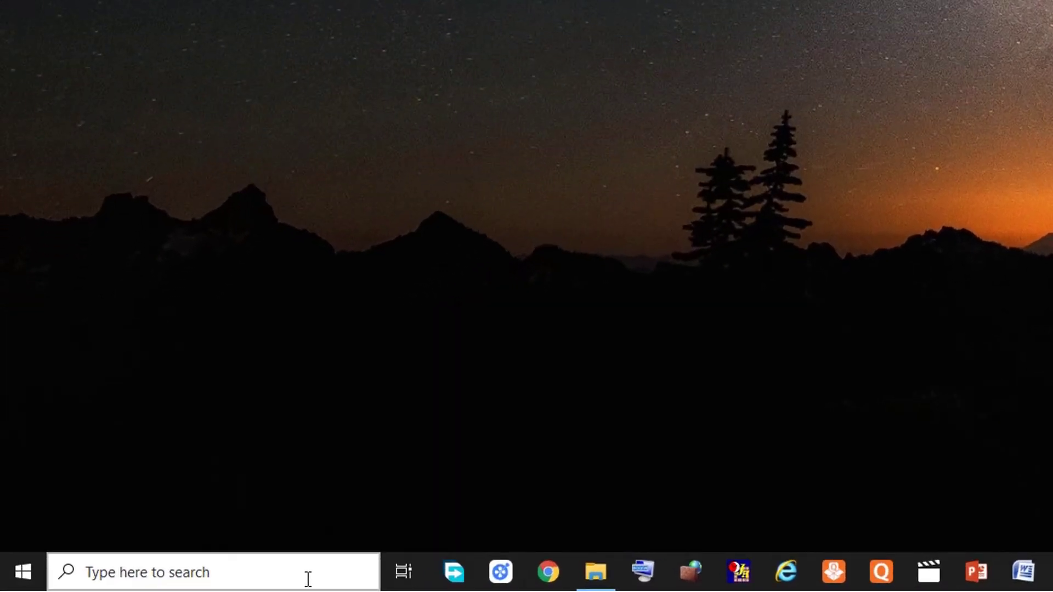
{"action": "left_click", "coordinate": [308, 576]}
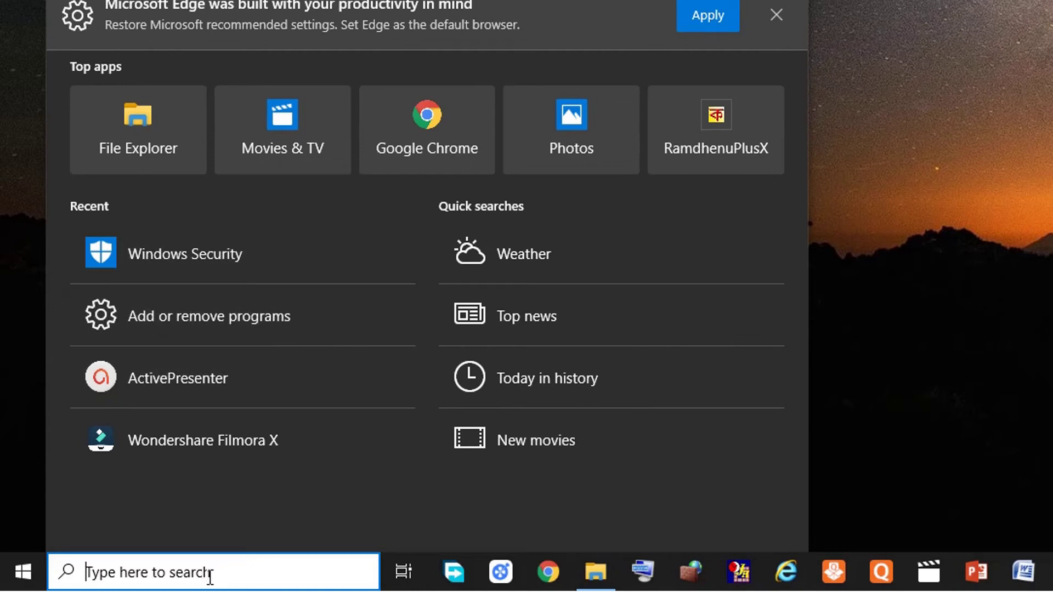
{"action": "type", "text": "defe"}
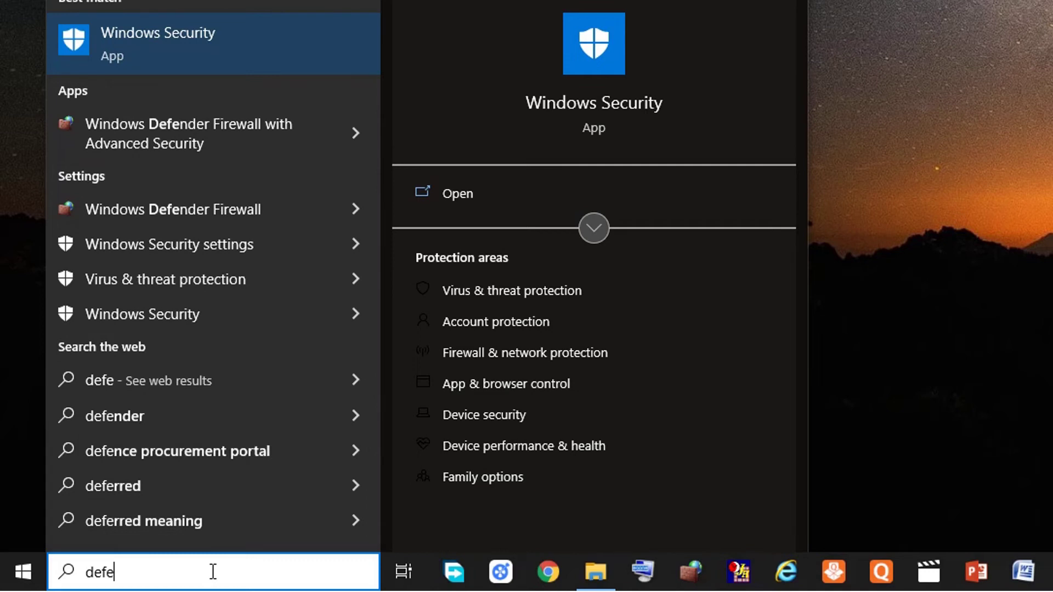
{"action": "key", "text": "Return"}
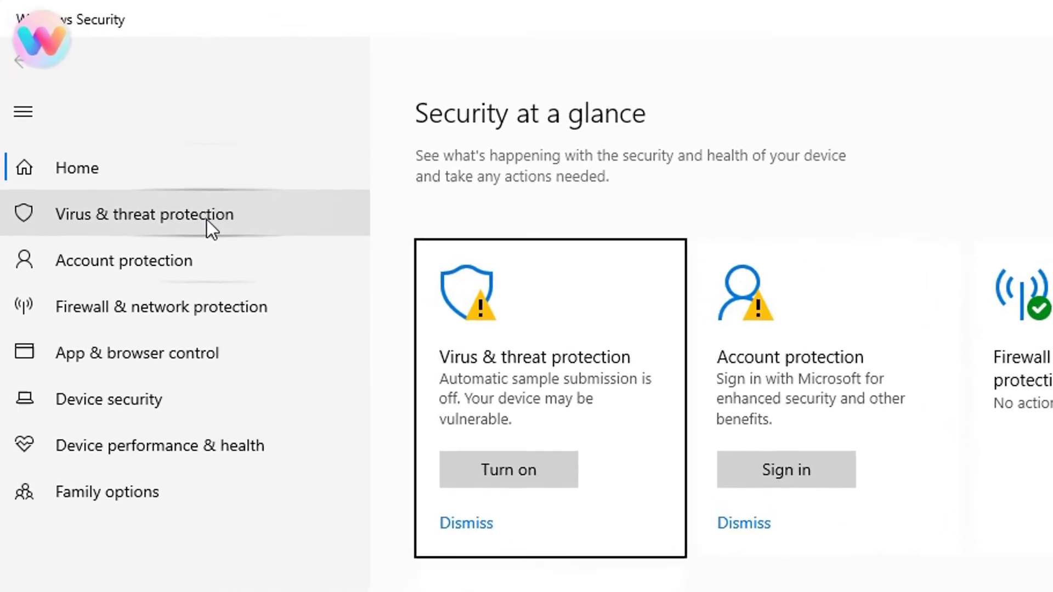
View the virus and threat protection history, filtered by Quarantined Items.
{"action": "left_click", "coordinate": [214, 228]}
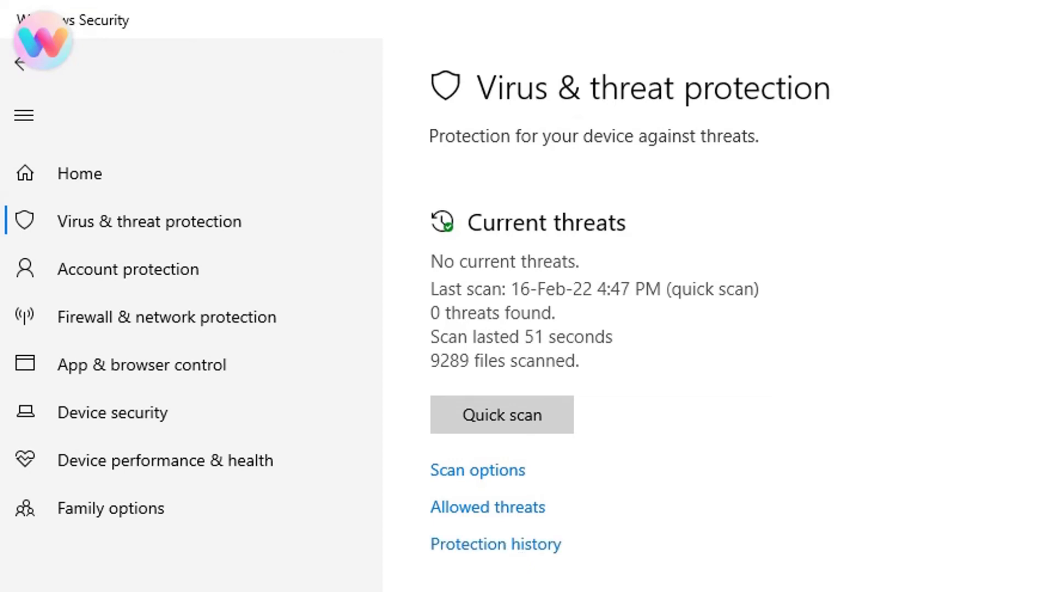
{"action": "left_click", "coordinate": [497, 547]}
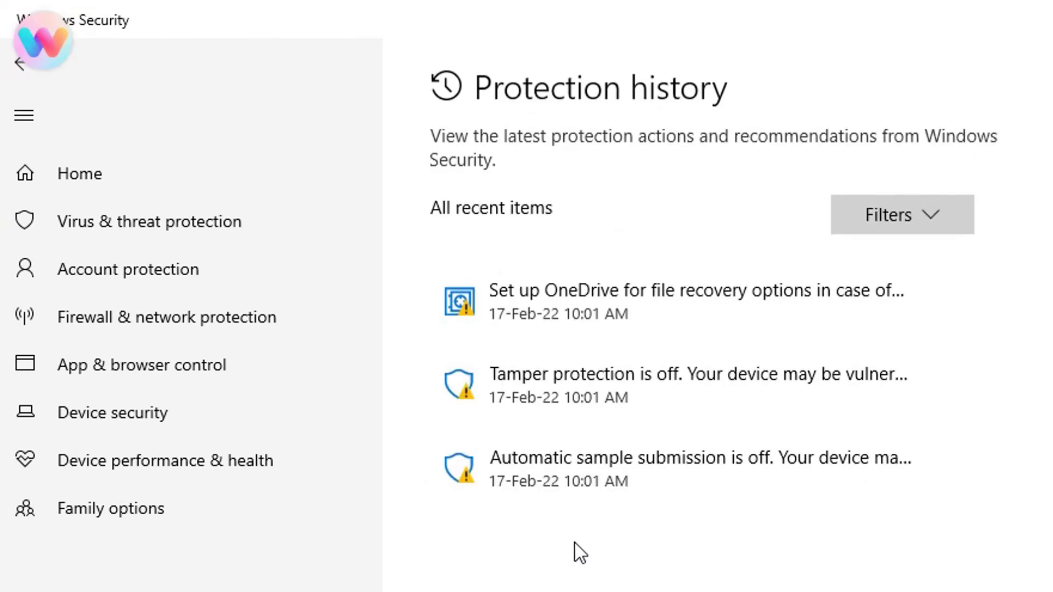
{"action": "left_click", "coordinate": [929, 221]}
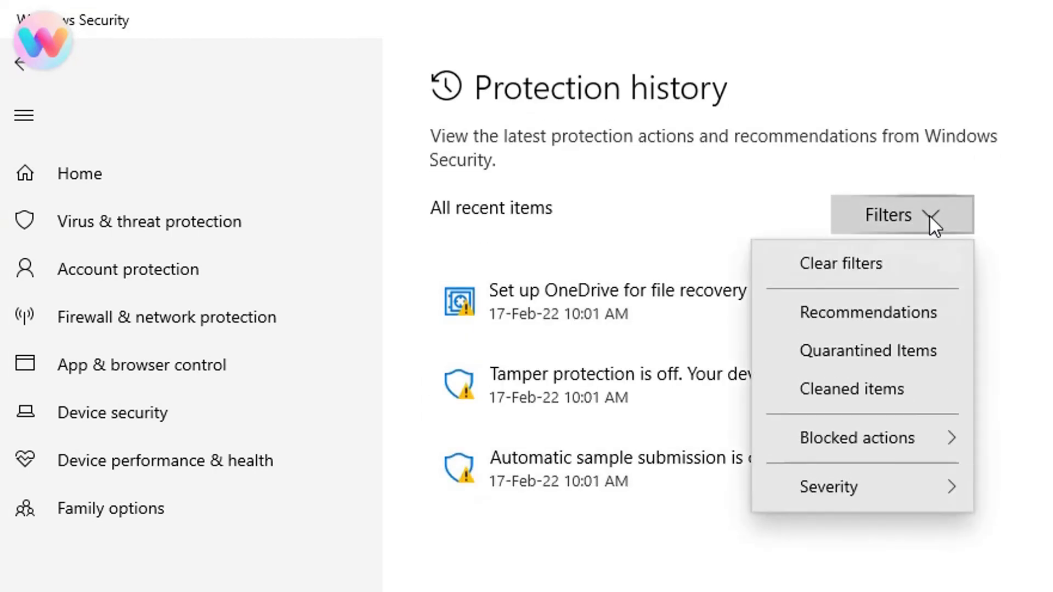
{"action": "left_click", "coordinate": [853, 352]}
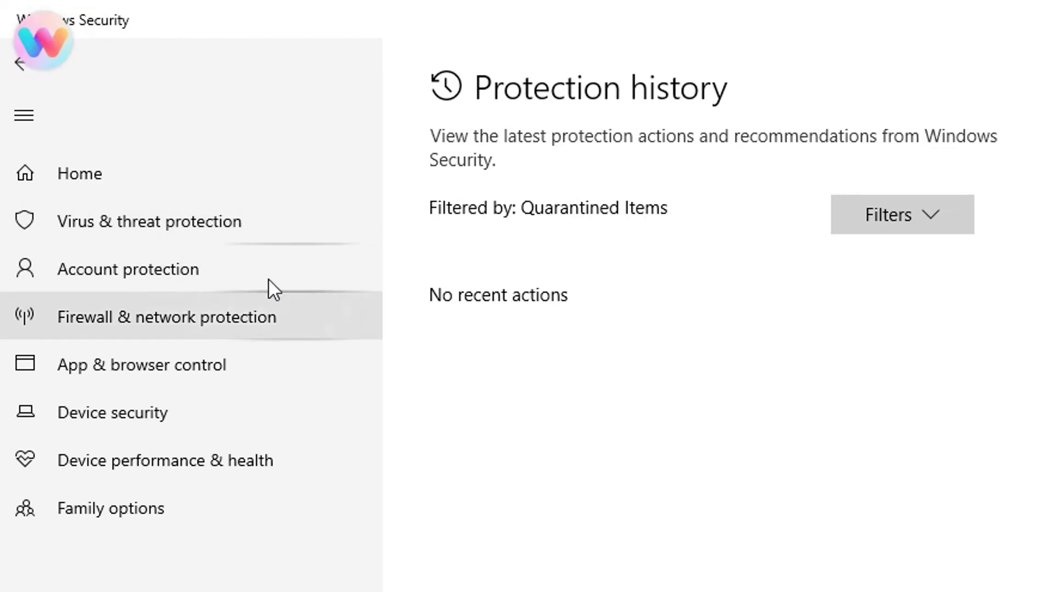
Open the Microsoft Defender exclusions list from the virus and threat protection settings.
{"action": "left_click", "coordinate": [190, 232]}
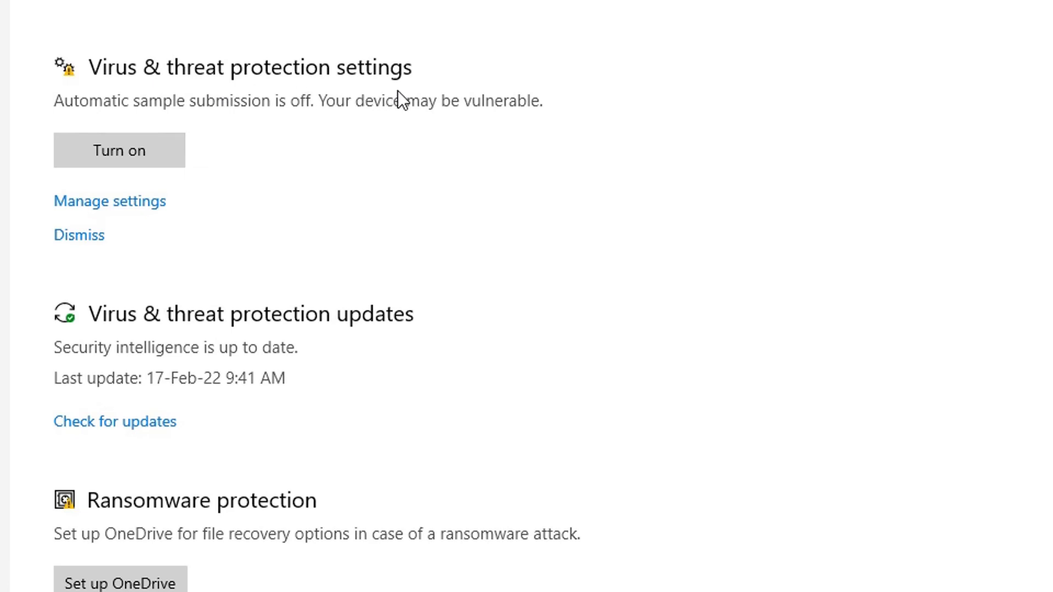
{"action": "left_click", "coordinate": [151, 213]}
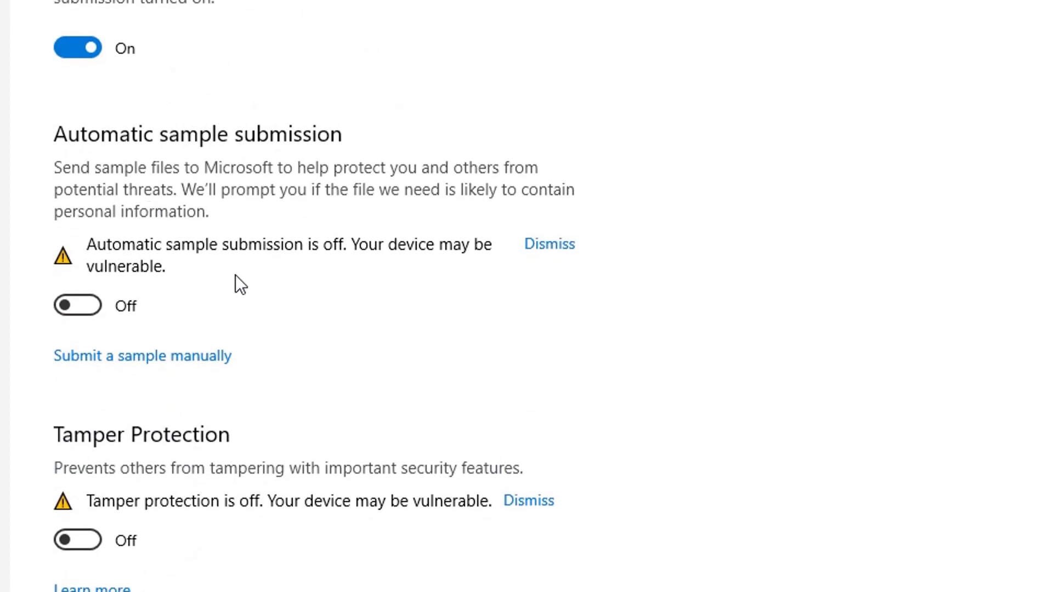
{"action": "scroll", "coordinate": [236, 275], "scroll_direction": "down", "scroll_amount": 10}
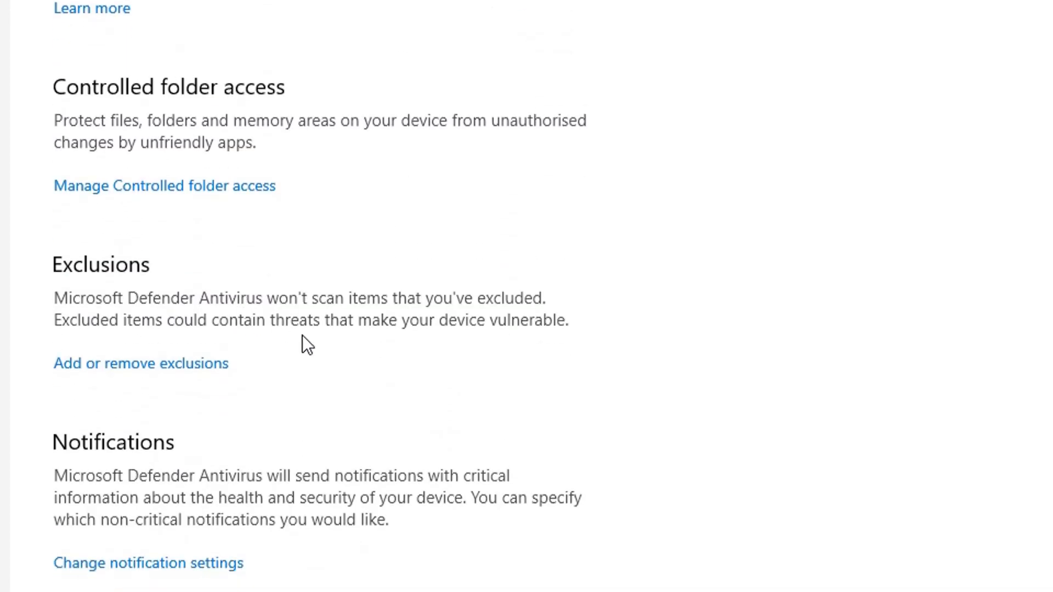
{"action": "left_click", "coordinate": [111, 364]}
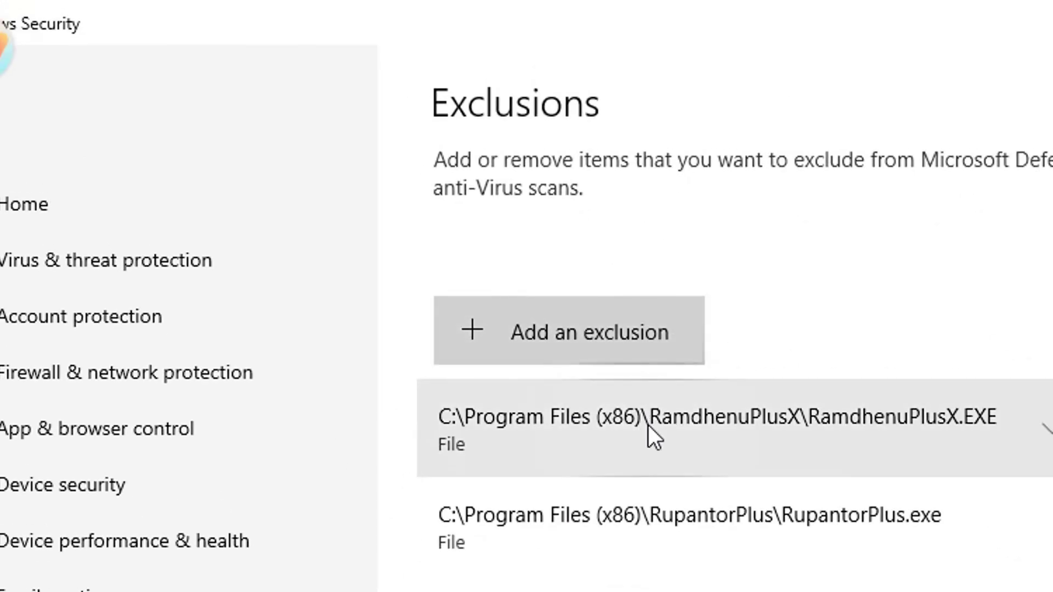
Remove the existing exclusions for the RamdhenuPlusX.EXE file and the RamdhenuPlusX folder.
{"action": "left_click", "coordinate": [649, 426]}
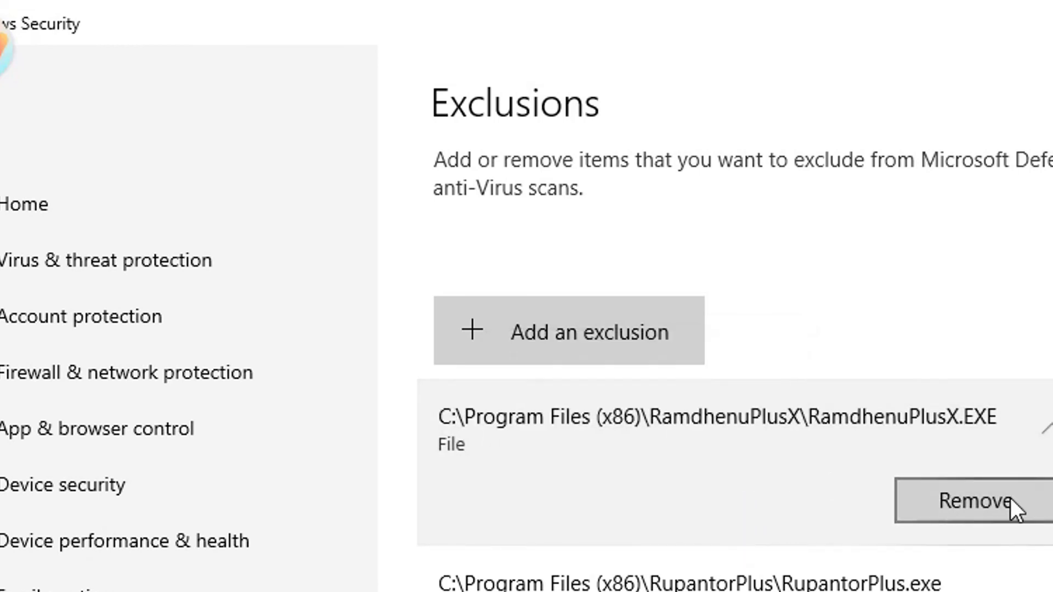
{"action": "left_click", "coordinate": [1001, 508]}
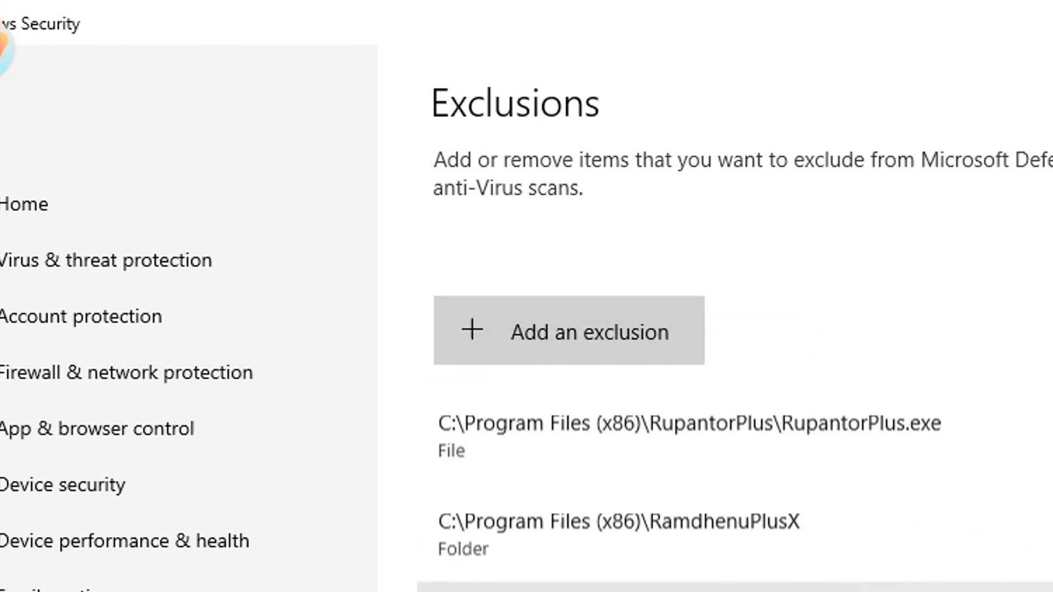
{"action": "left_click", "coordinate": [743, 570]}
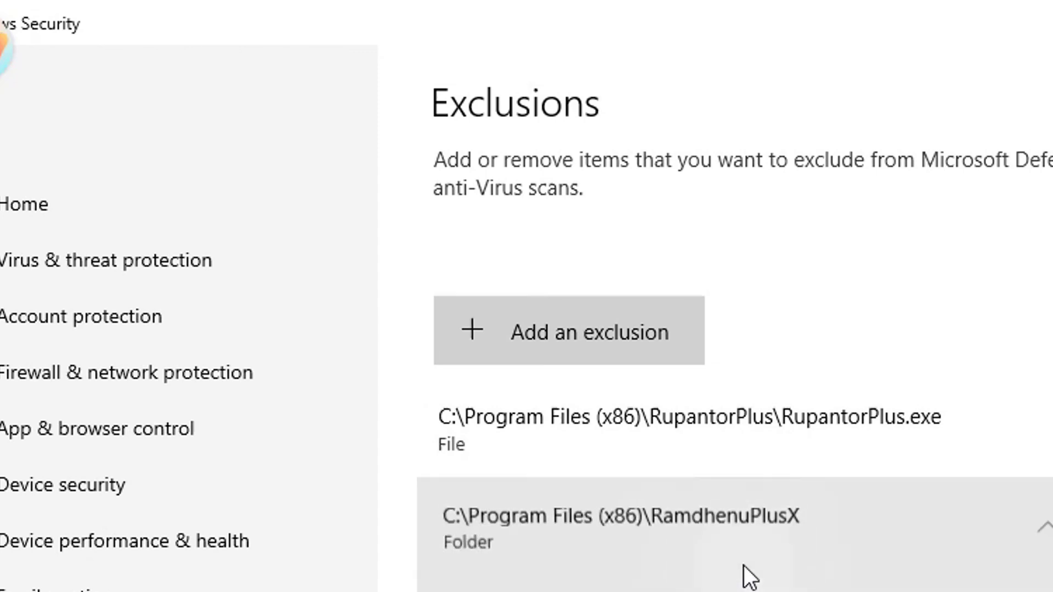
{"action": "left_click", "coordinate": [987, 583]}
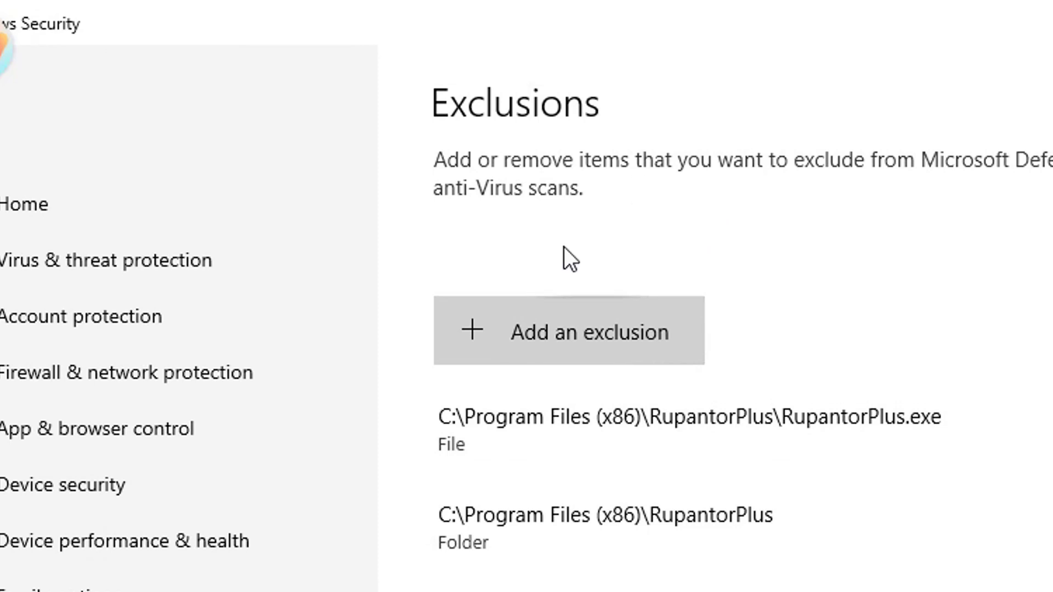
Add a file exclusion for RamdhenuPlusX.EXE from C:\Program Files (x86)\RamdhenuPlusX.
{"action": "left_click", "coordinate": [544, 339]}
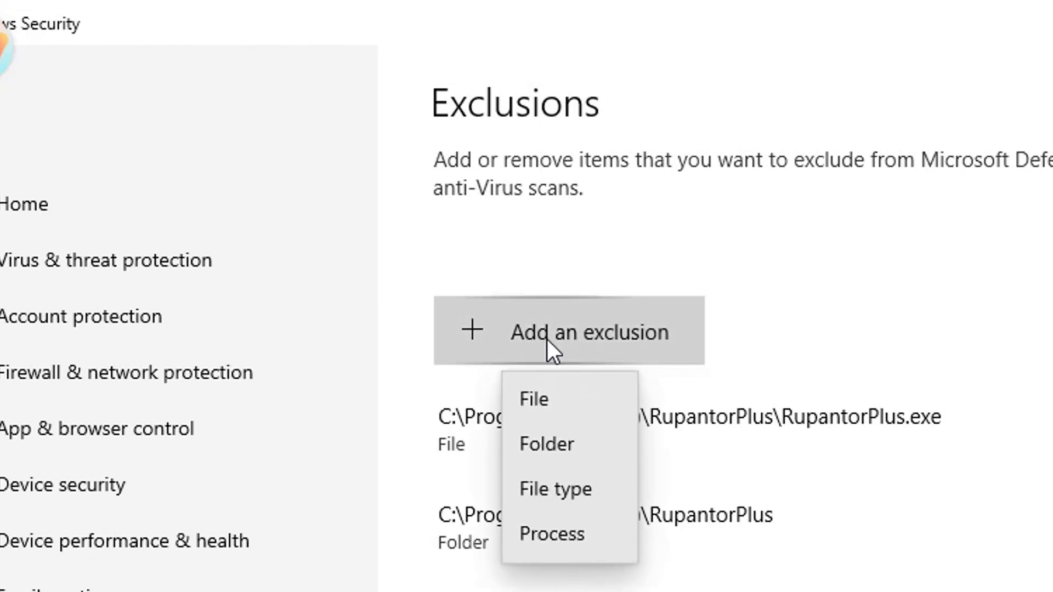
{"action": "left_click", "coordinate": [560, 407]}
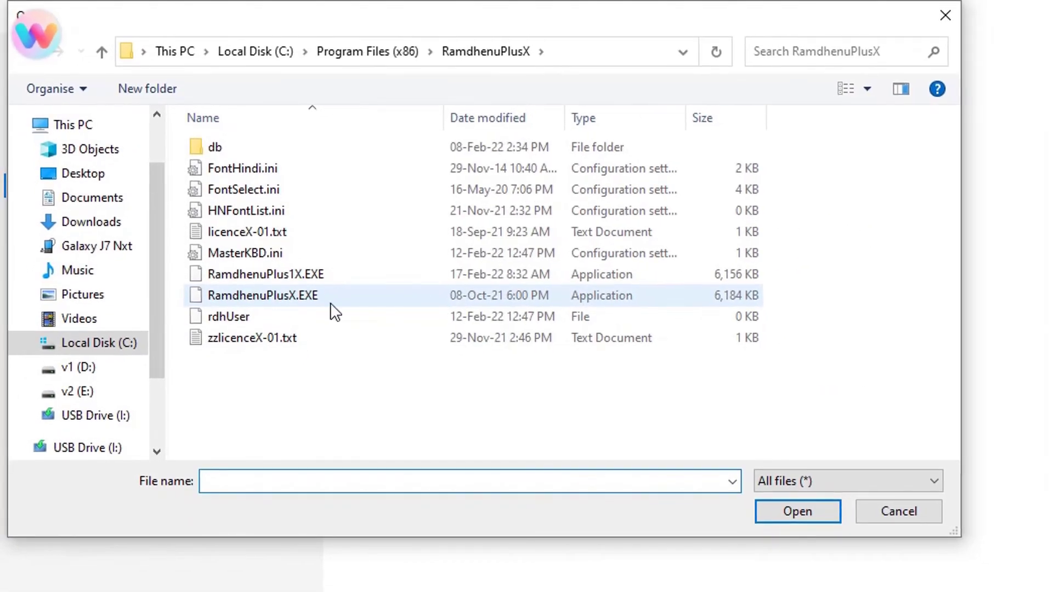
{"action": "left_click", "coordinate": [103, 353]}
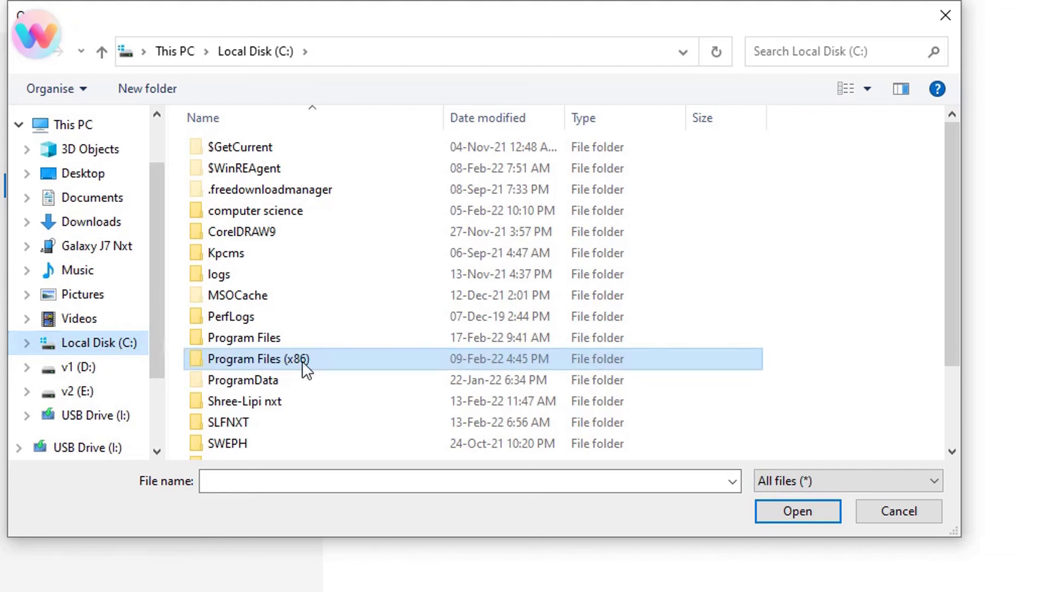
{"action": "double_click", "coordinate": [271, 365]}
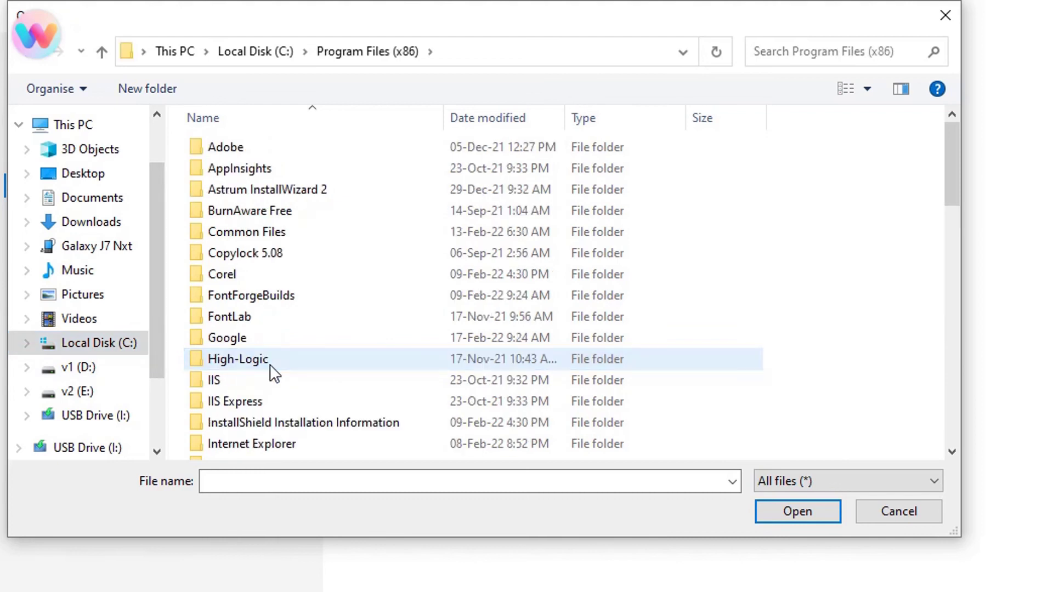
{"action": "scroll", "coordinate": [284, 390], "scroll_direction": "down", "scroll_amount": 9}
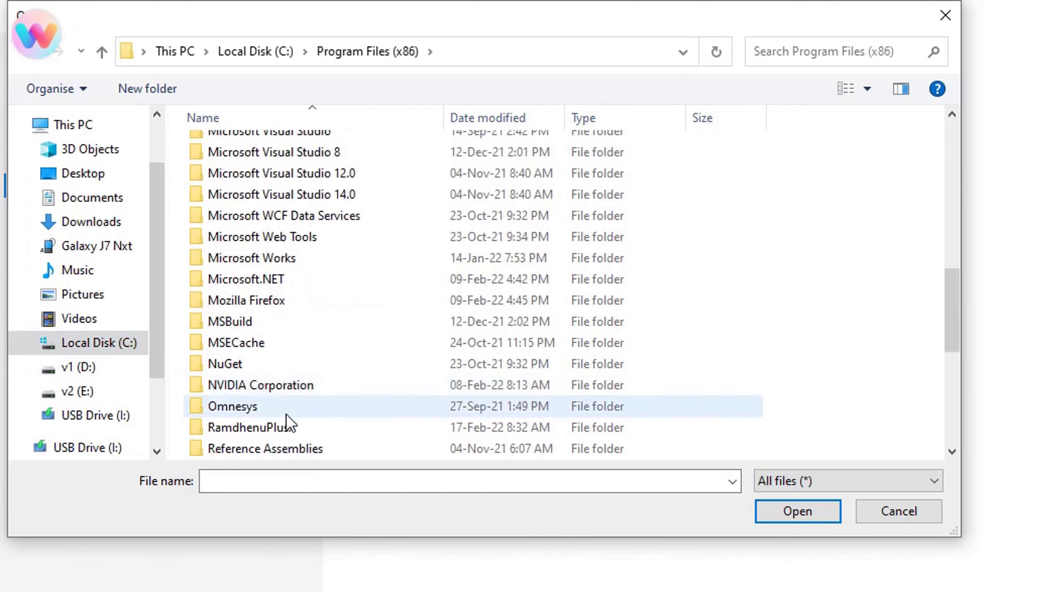
{"action": "double_click", "coordinate": [284, 427]}
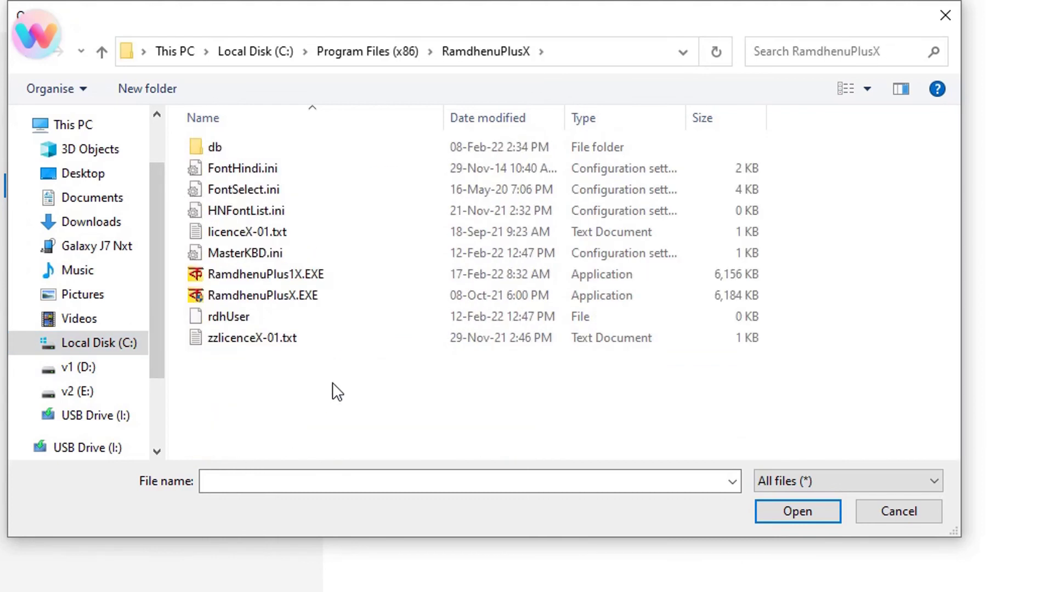
{"action": "left_click", "coordinate": [322, 300]}
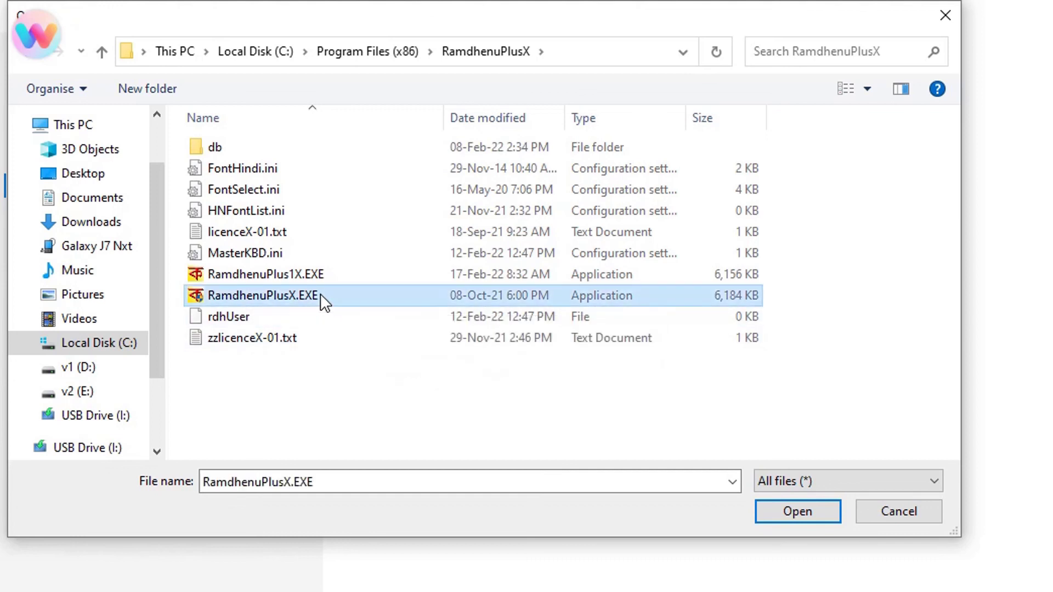
{"action": "left_click", "coordinate": [784, 515]}
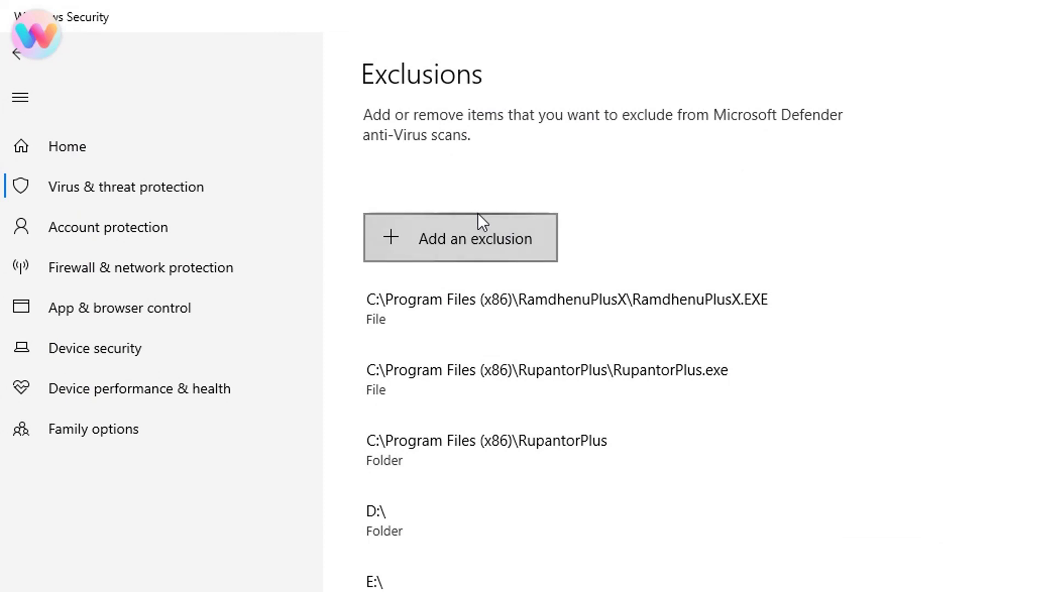
Start a new folder exclusion and expand Program Files (x86) on Local Disk (C:) in the folder tree.
{"action": "left_click", "coordinate": [453, 244]}
{"action": "left_click", "coordinate": [463, 323]}
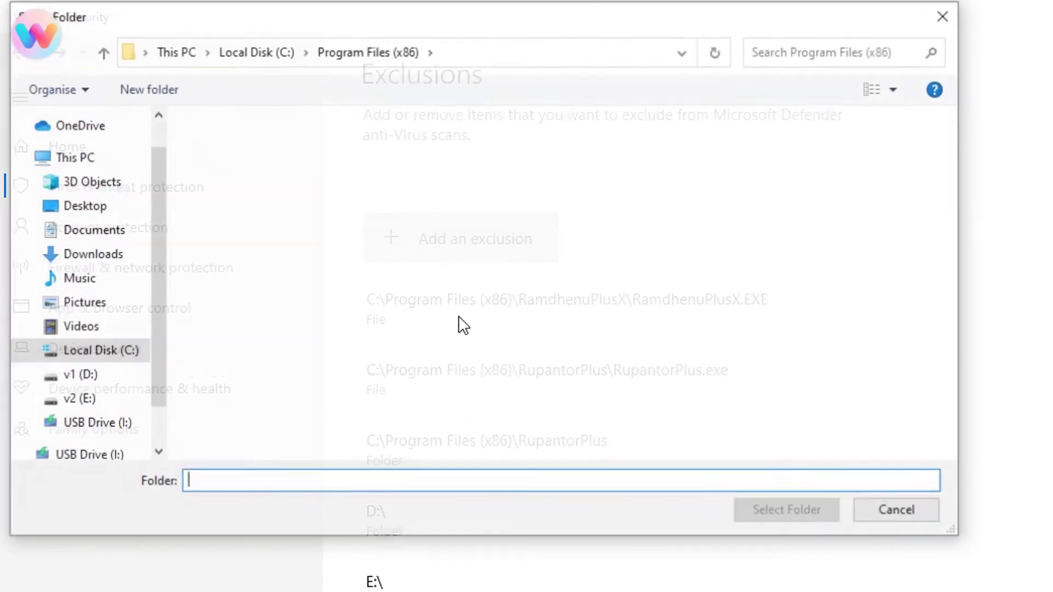
{"action": "left_click", "coordinate": [109, 361]}
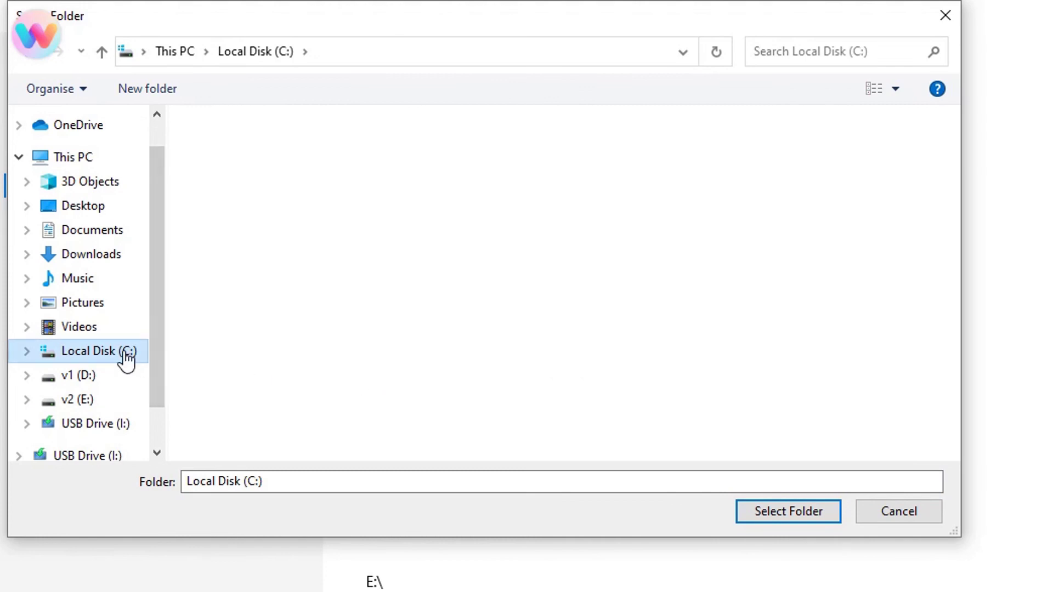
{"action": "left_click_drag", "start_coordinate": [164, 357], "coordinate": [167, 439]}
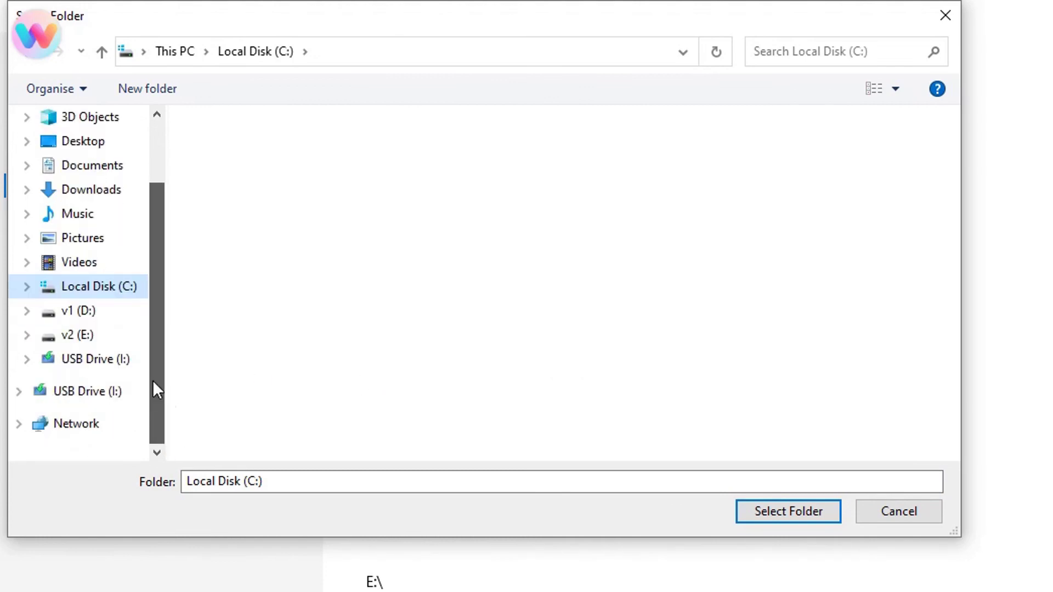
{"action": "left_click", "coordinate": [86, 311]}
{"action": "left_click", "coordinate": [94, 291]}
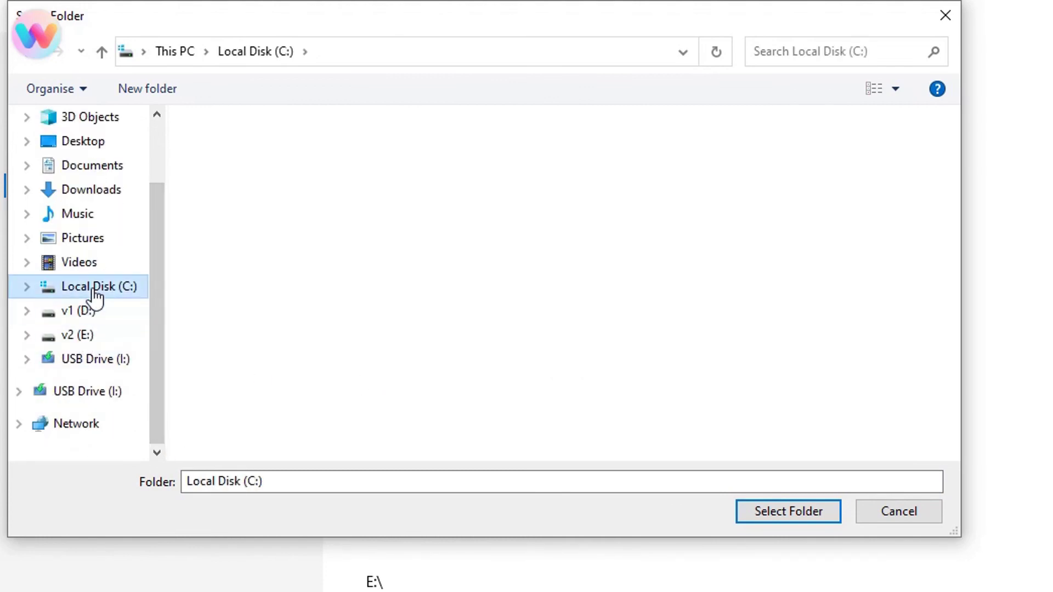
{"action": "left_click", "coordinate": [31, 286]}
{"action": "left_click", "coordinate": [101, 386]}
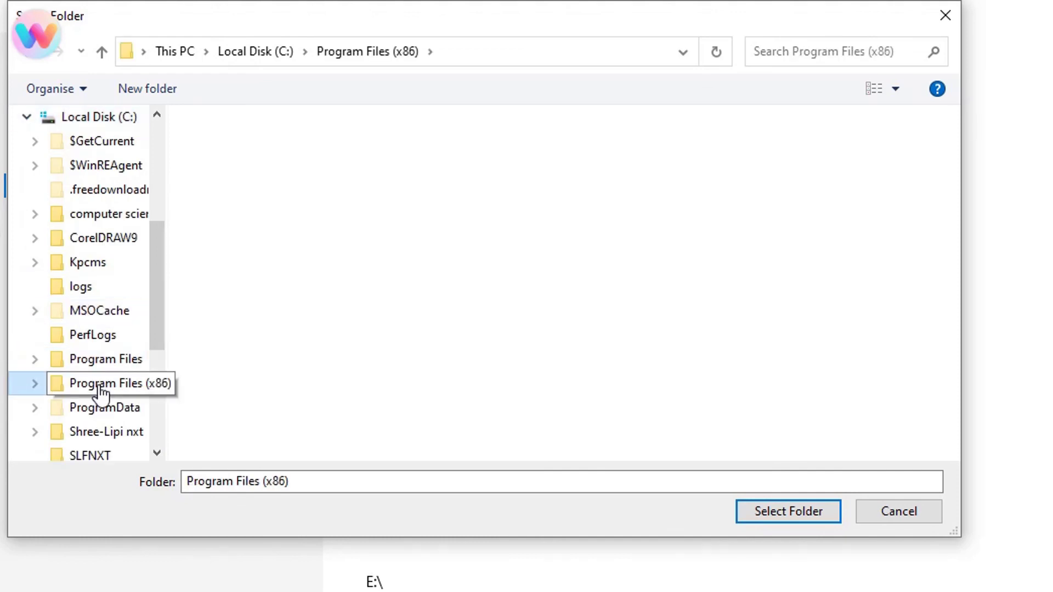
{"action": "left_click", "coordinate": [38, 384]}
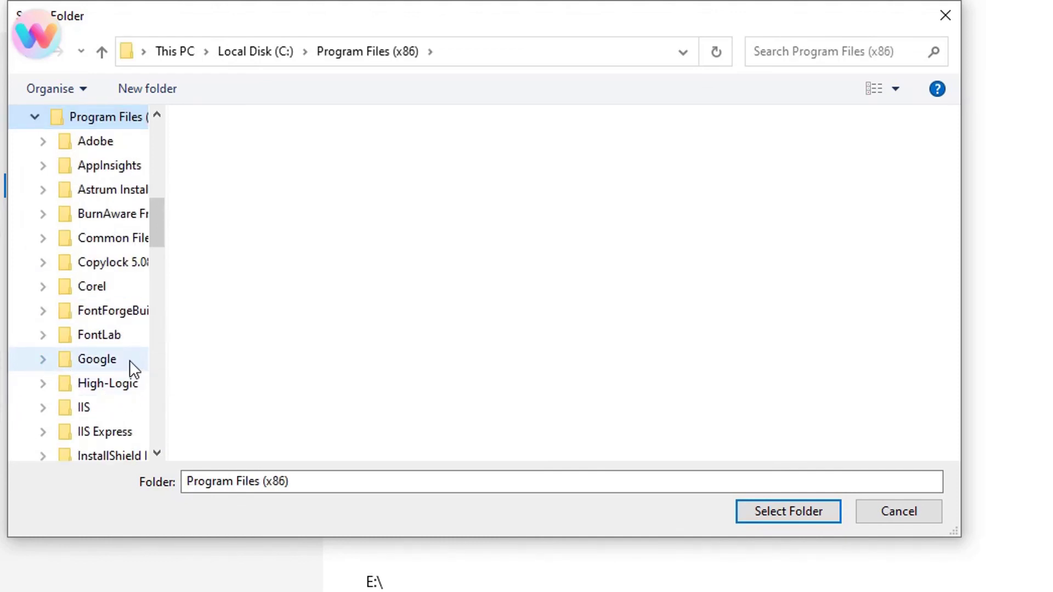
Select the RamdhenuPlusX folder within Program Files (x86) and add it as the folder exclusion.
{"action": "scroll", "coordinate": [129, 362], "scroll_direction": "down", "scroll_amount": 2}
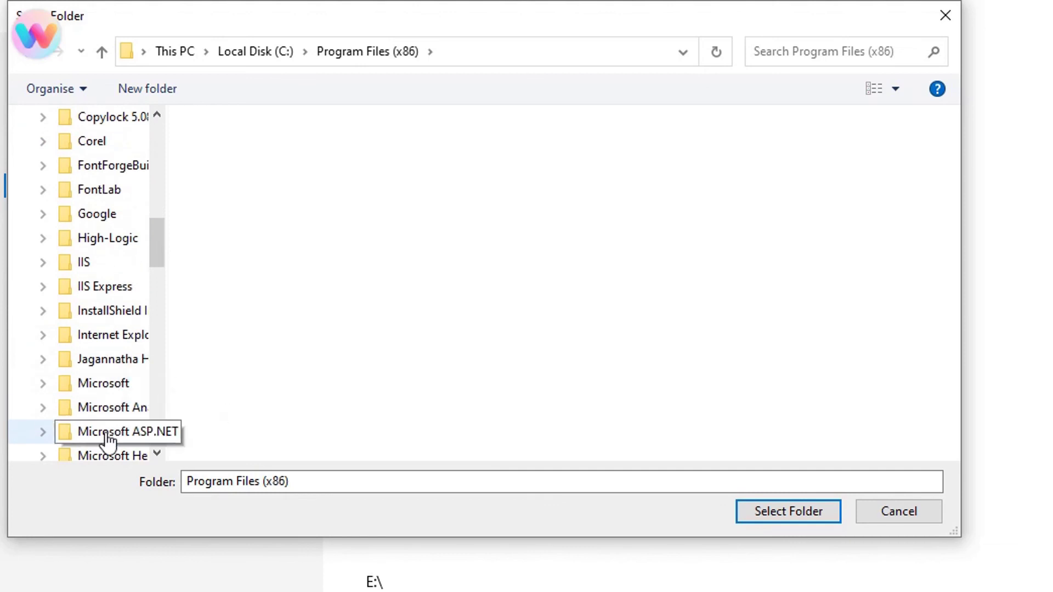
{"action": "scroll", "coordinate": [113, 361], "scroll_direction": "down", "scroll_amount": 2}
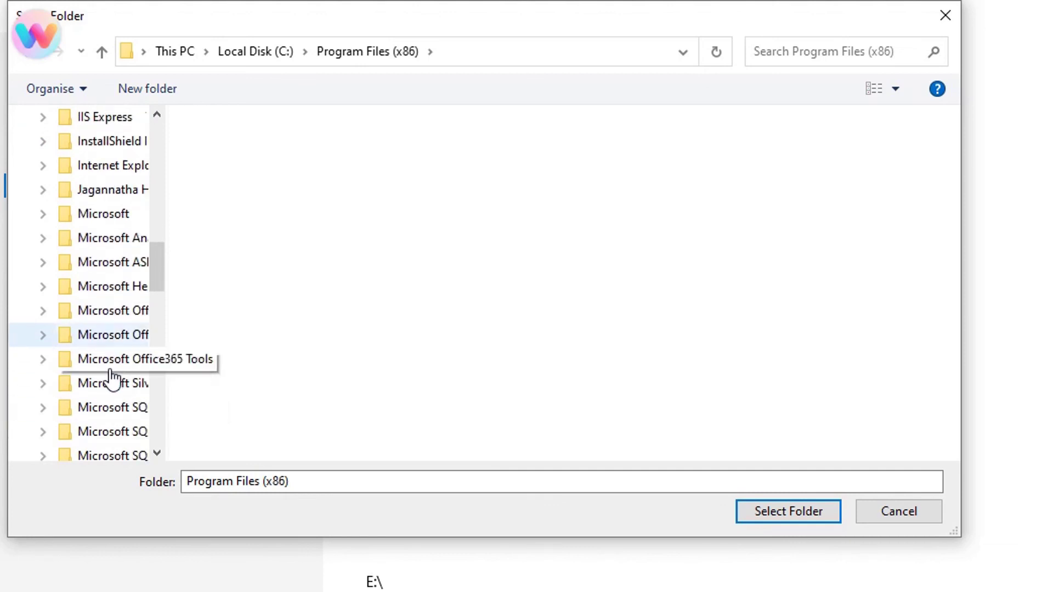
{"action": "scroll", "coordinate": [113, 379], "scroll_direction": "down", "scroll_amount": 7}
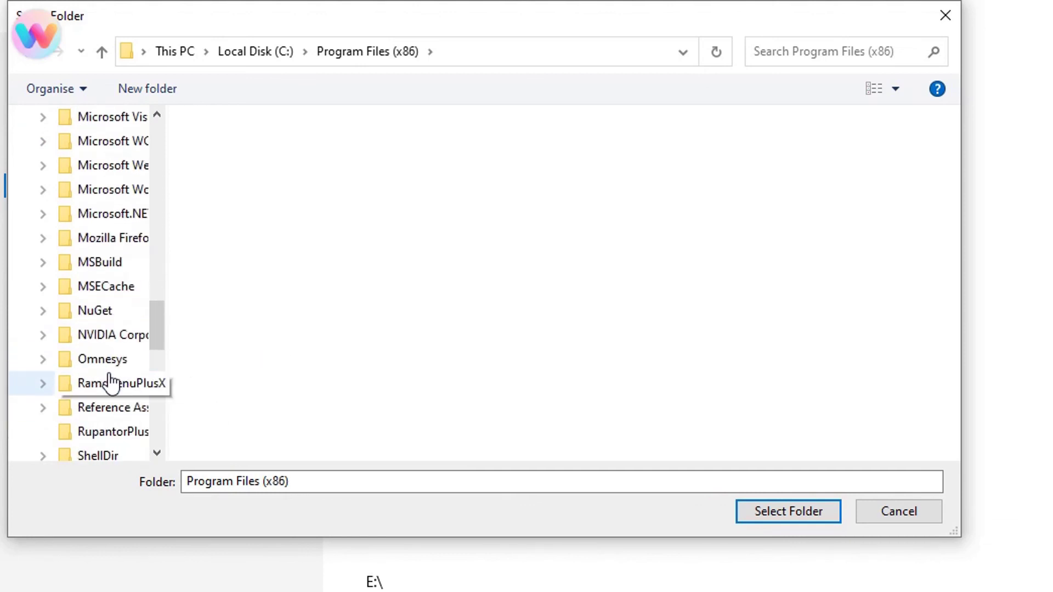
{"action": "left_click", "coordinate": [111, 386]}
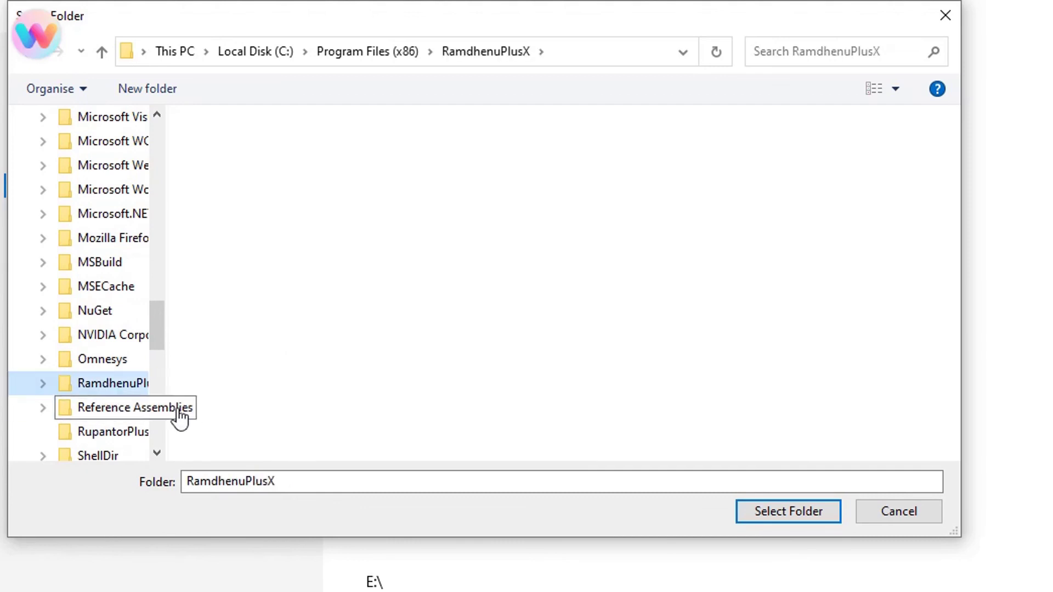
{"action": "left_click", "coordinate": [757, 512]}
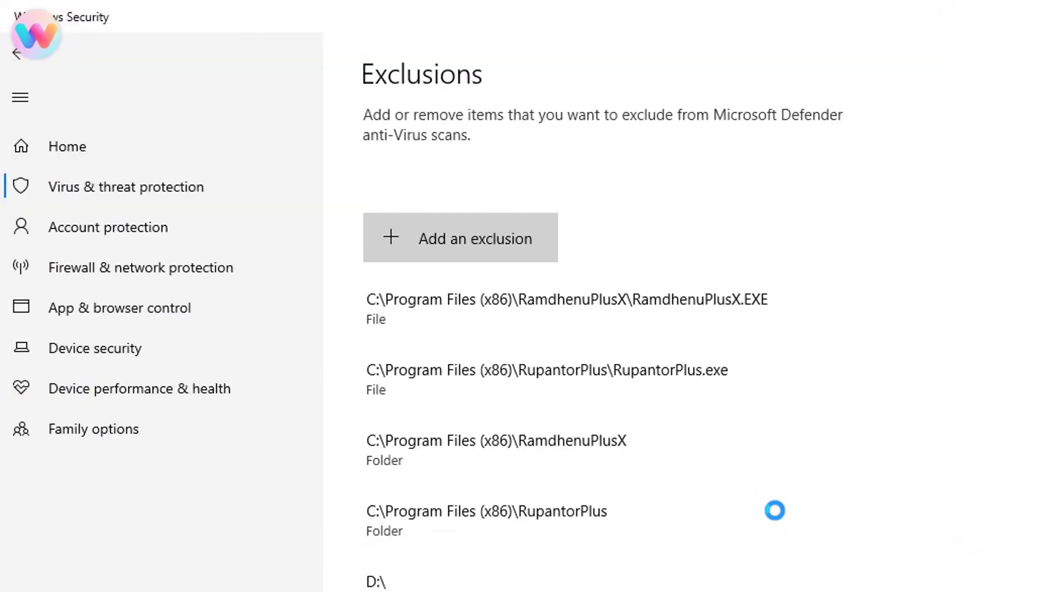